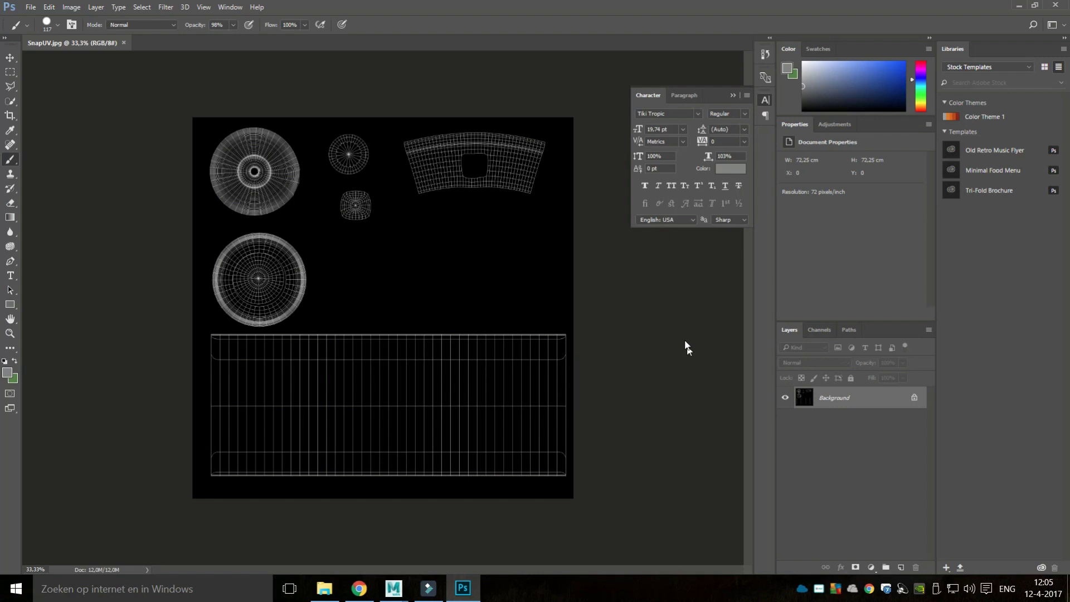
Convert the locked background into the regular layer Layer 0 and invert its colours.
{"action": "double_click", "coordinate": [844, 398]}
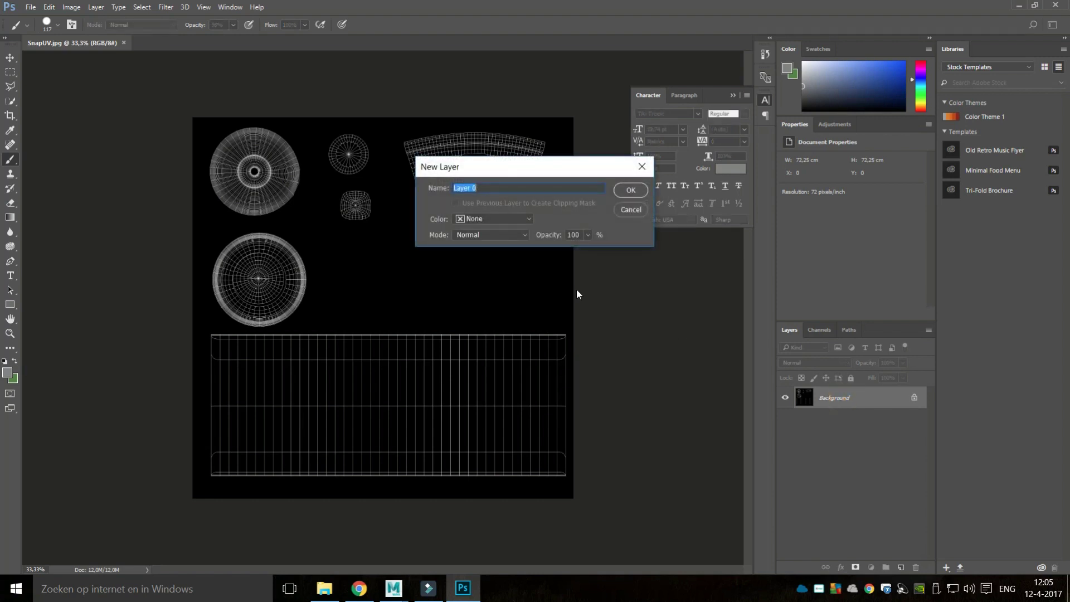
{"action": "left_click", "coordinate": [628, 188]}
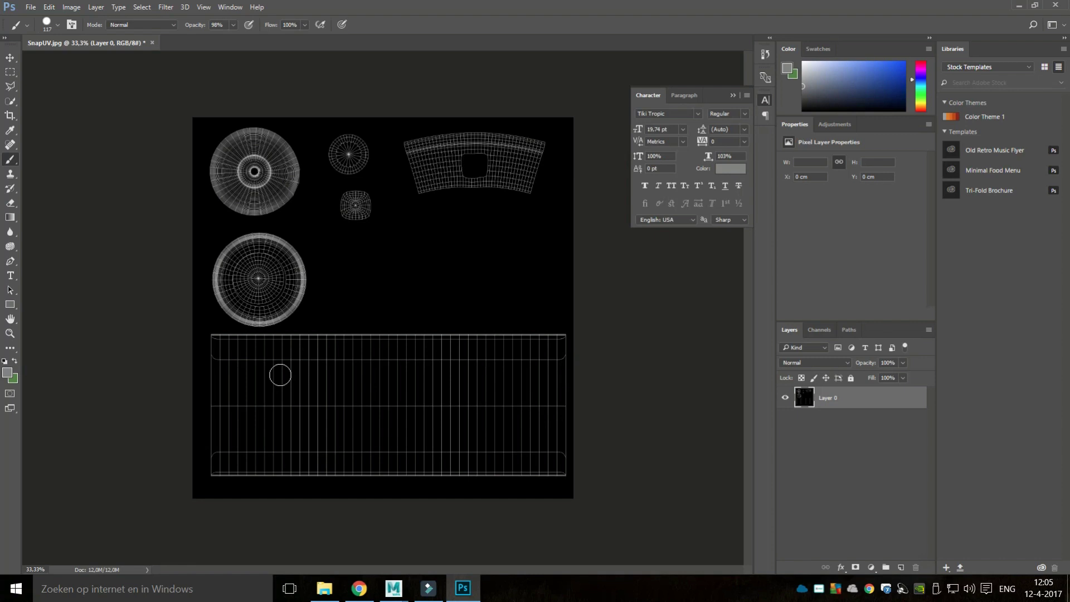
{"action": "key", "text": "ctrl+i"}
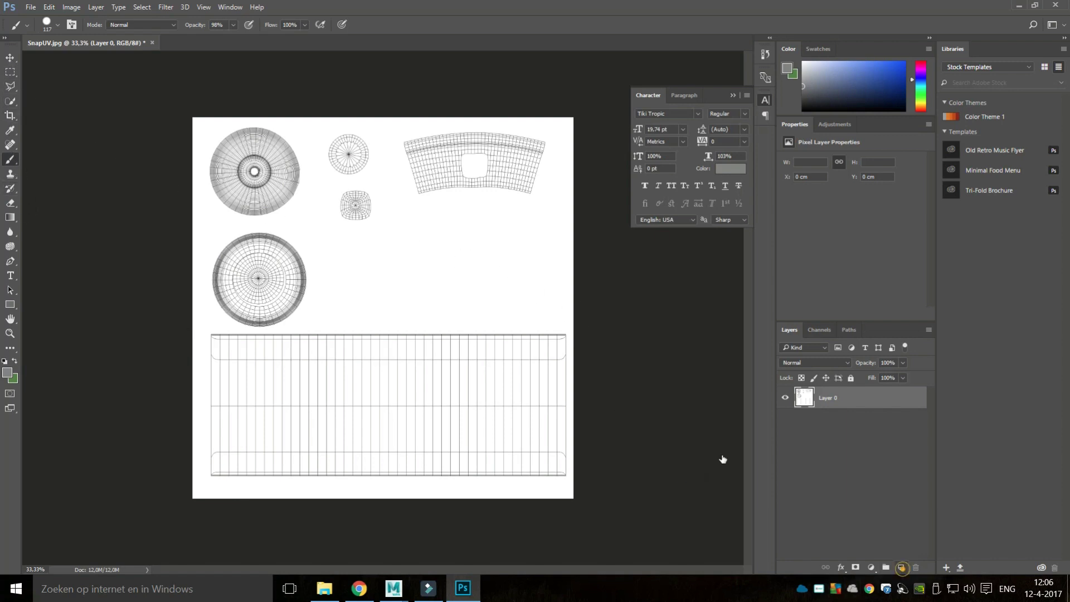
Add a new empty layer and make a rectangular selection around the large rectangular UV shell.
{"action": "left_click", "coordinate": [901, 568]}
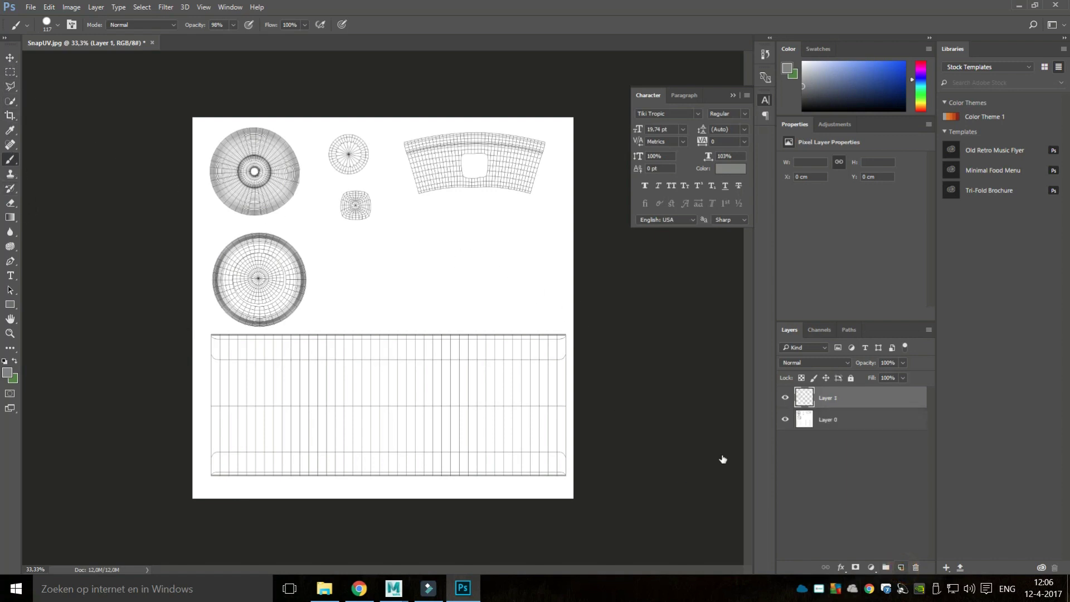
{"action": "left_click", "coordinate": [10, 71]}
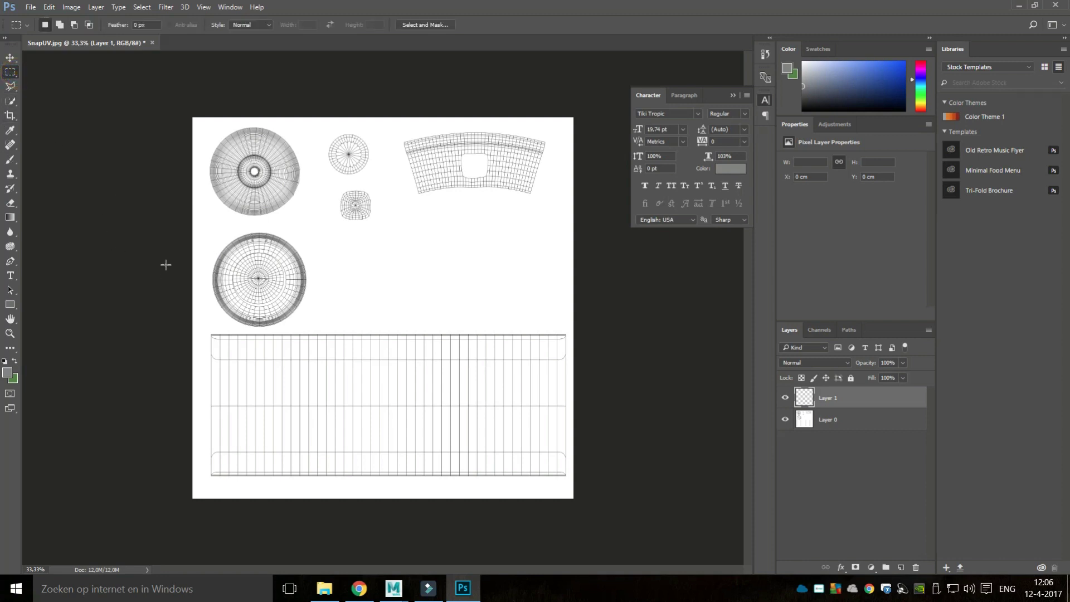
{"action": "left_click_drag", "start_coordinate": [208, 332], "coordinate": [568, 477]}
Paint the selected rectangle completely white (#ffffff) on Layer 1 with a 199 px brush at 100% hardness.
{"action": "left_click", "coordinate": [10, 160]}
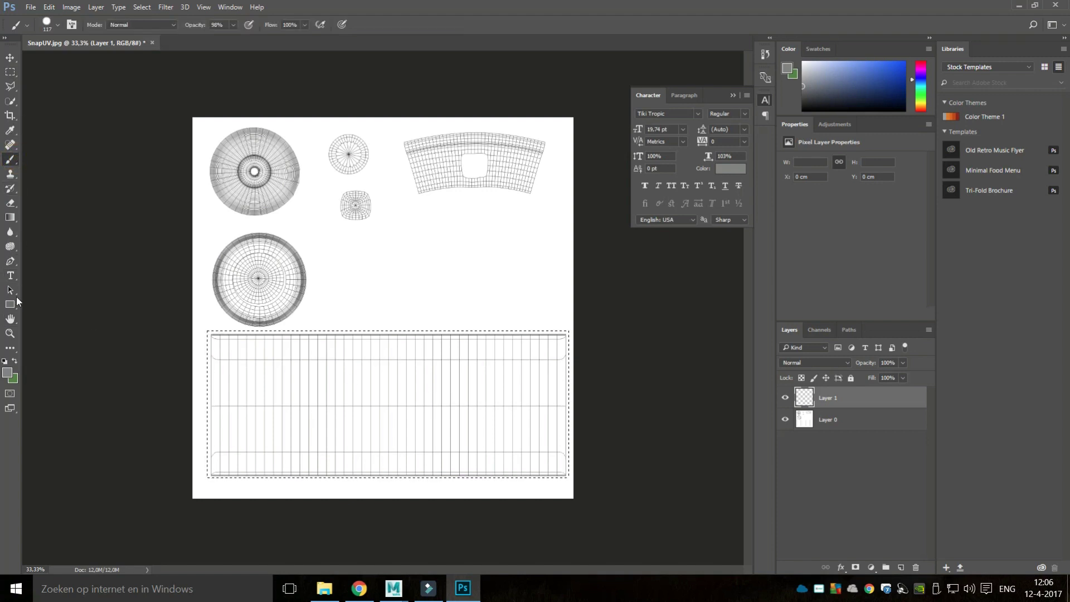
{"action": "left_click", "coordinate": [7, 373]}
{"action": "left_click", "coordinate": [315, 141]}
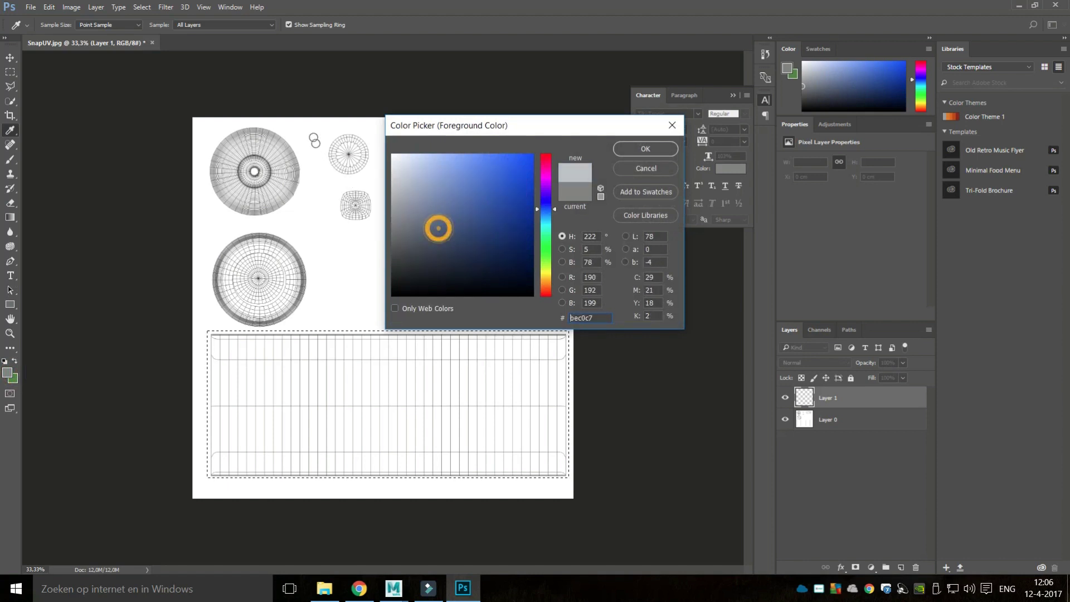
{"action": "left_click", "coordinate": [313, 133]}
{"action": "left_click", "coordinate": [633, 146]}
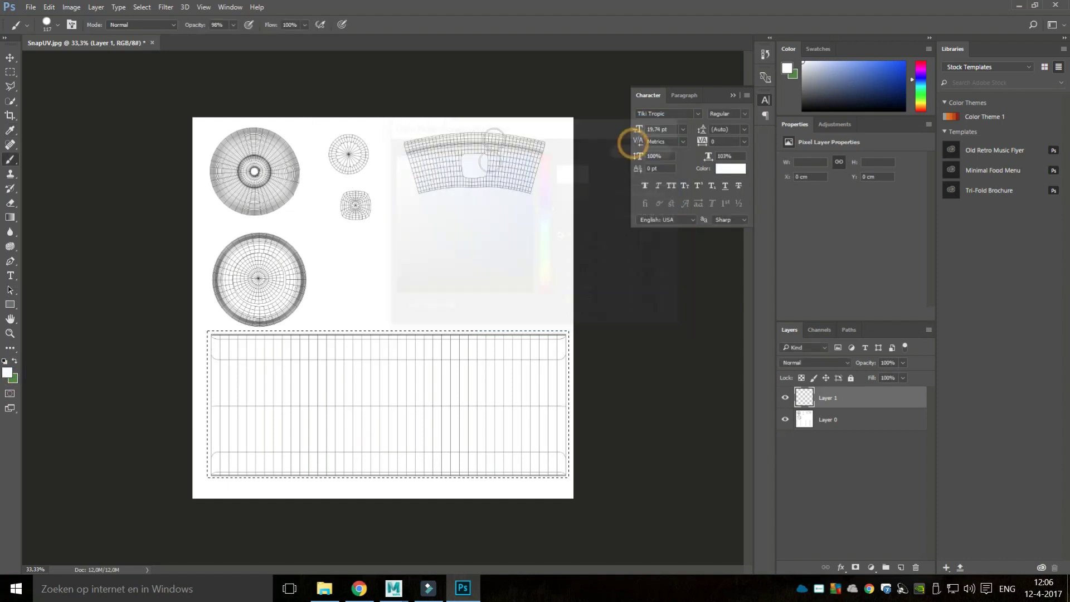
{"action": "right_click", "coordinate": [285, 310]}
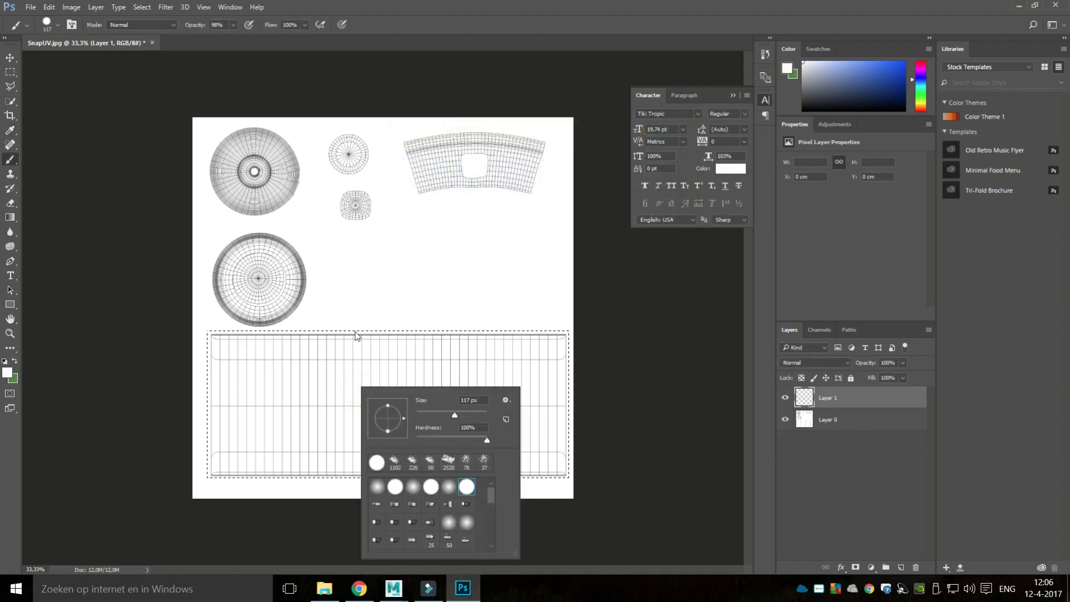
{"action": "left_click_drag", "start_coordinate": [454, 415], "coordinate": [469, 415]}
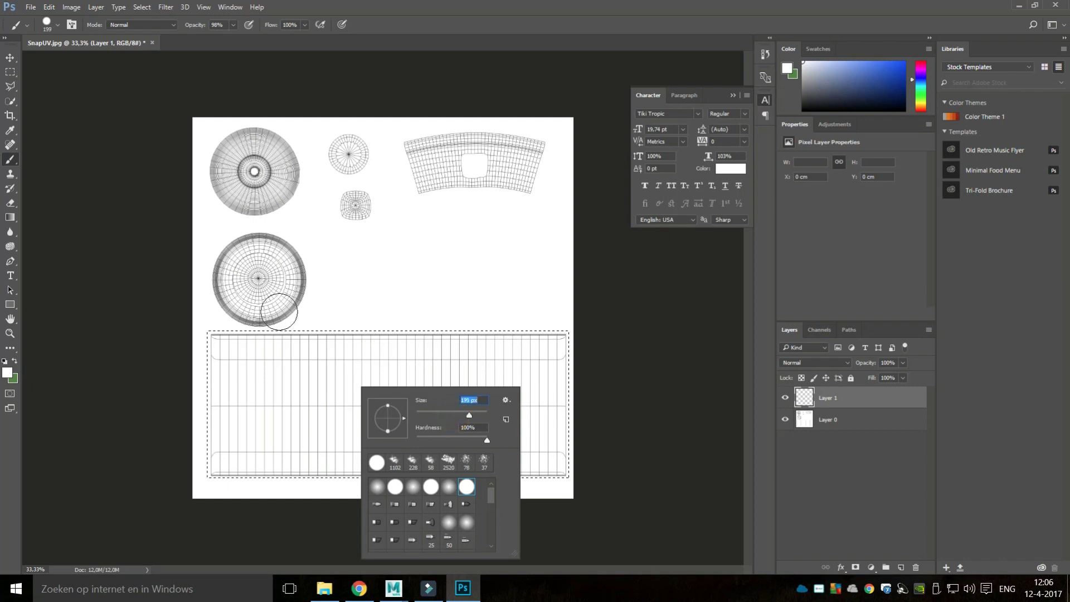
{"action": "mouse_move", "coordinate": [363, 365]}
{"action": "left_mouse_down"}
{"action": "mouse_move", "coordinate": [199, 361]}
{"action": "mouse_move", "coordinate": [163, 342]}
{"action": "mouse_move", "coordinate": [334, 360]}
{"action": "mouse_move", "coordinate": [285, 405]}
{"action": "left_mouse_up"}
{"action": "mouse_move", "coordinate": [223, 342]}
{"action": "left_mouse_down"}
{"action": "mouse_move", "coordinate": [151, 380]}
{"action": "mouse_move", "coordinate": [255, 381]}
{"action": "left_mouse_up"}
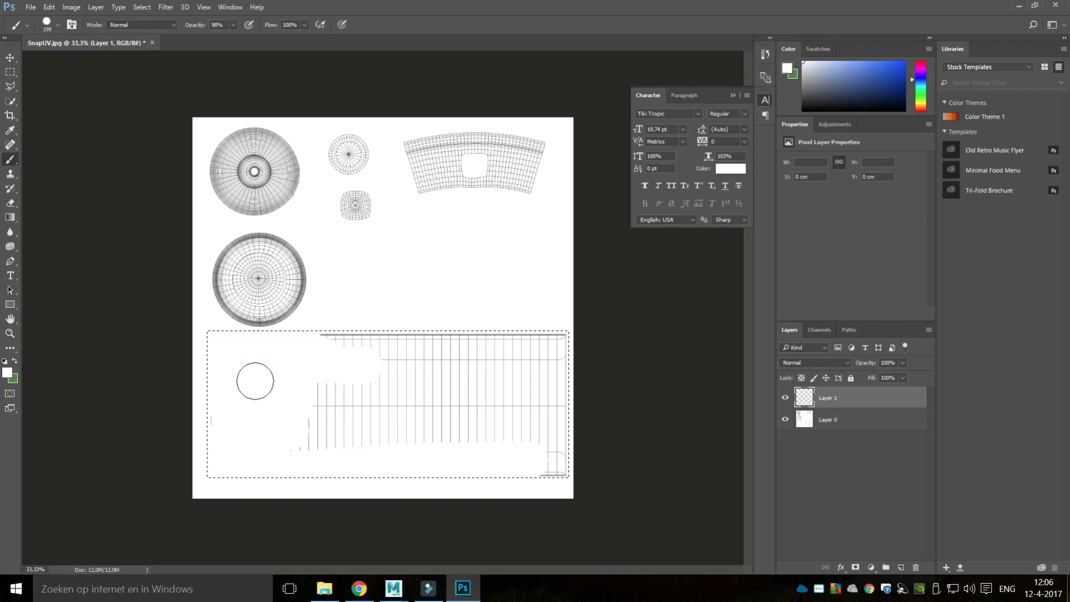
{"action": "mouse_move", "coordinate": [427, 318]}
{"action": "left_mouse_down"}
{"action": "mouse_move", "coordinate": [468, 292]}
{"action": "mouse_move", "coordinate": [422, 272]}
{"action": "mouse_move", "coordinate": [452, 269]}
{"action": "mouse_move", "coordinate": [308, 283]}
{"action": "mouse_move", "coordinate": [272, 276]}
{"action": "left_mouse_up"}
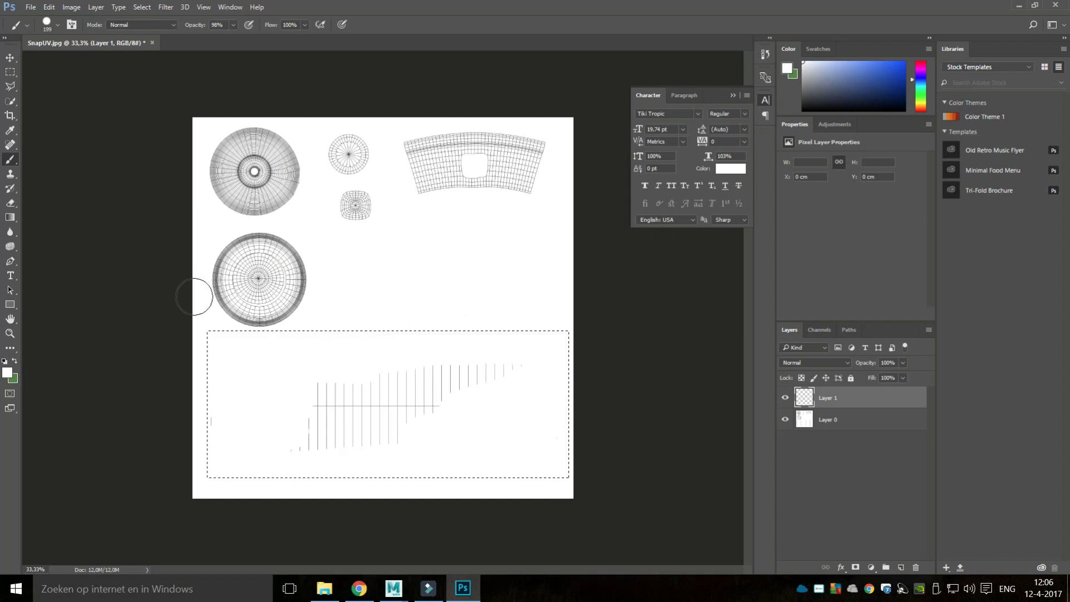
{"action": "mouse_move", "coordinate": [613, 325]}
{"action": "left_mouse_down"}
{"action": "mouse_move", "coordinate": [292, 342]}
{"action": "mouse_move", "coordinate": [264, 357]}
{"action": "left_mouse_up"}
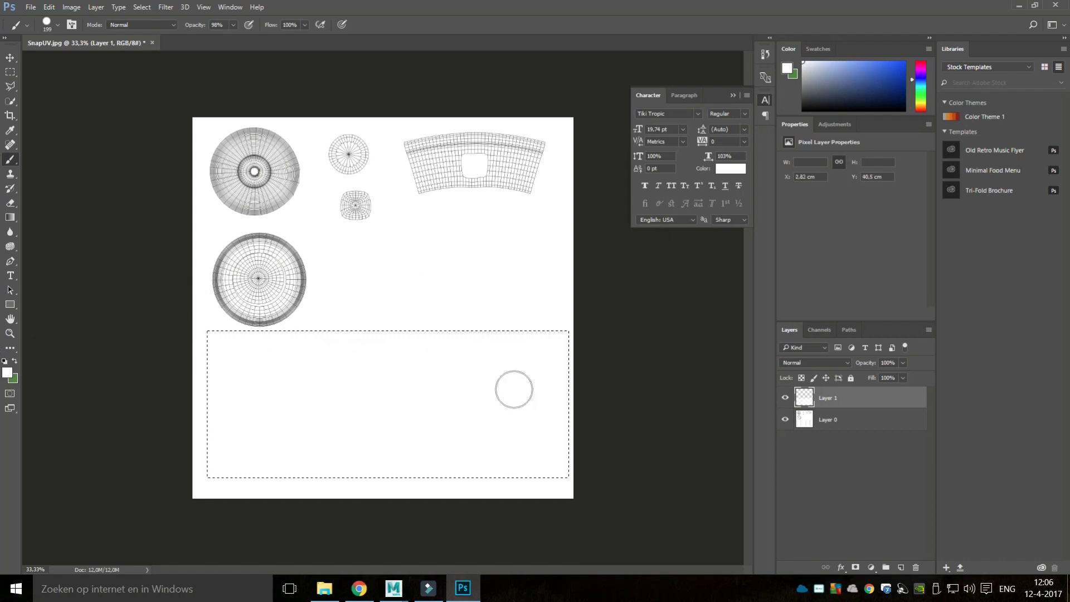
Add the text "spraypaint" in black (#000000) Tiki Tropic over the white-painted rectangle.
{"action": "left_click", "coordinate": [7, 373]}
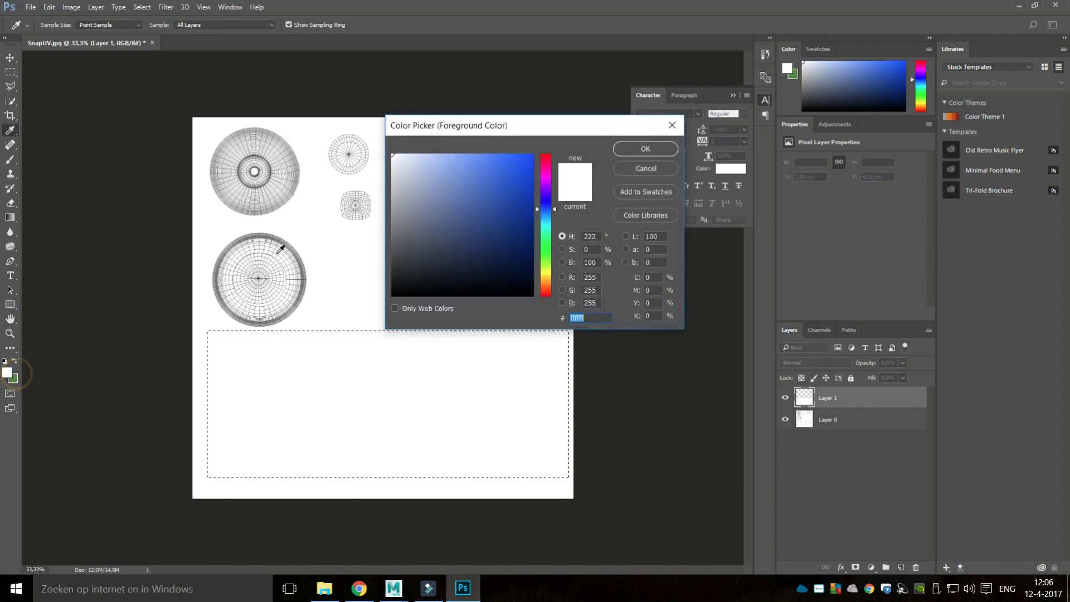
{"action": "left_click_drag", "start_coordinate": [490, 246], "coordinate": [357, 312]}
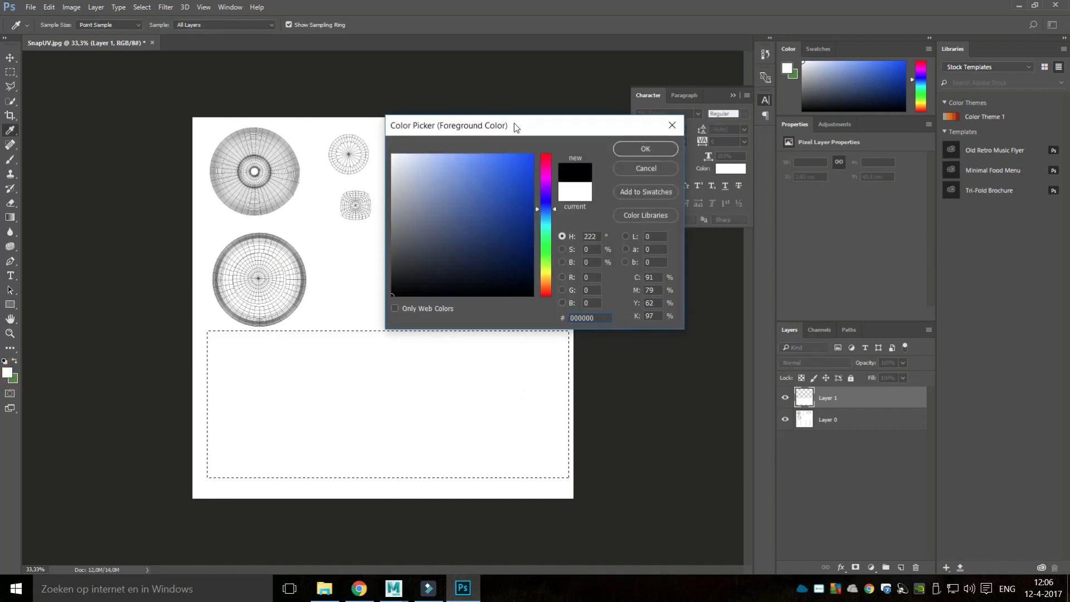
{"action": "left_click", "coordinate": [645, 149]}
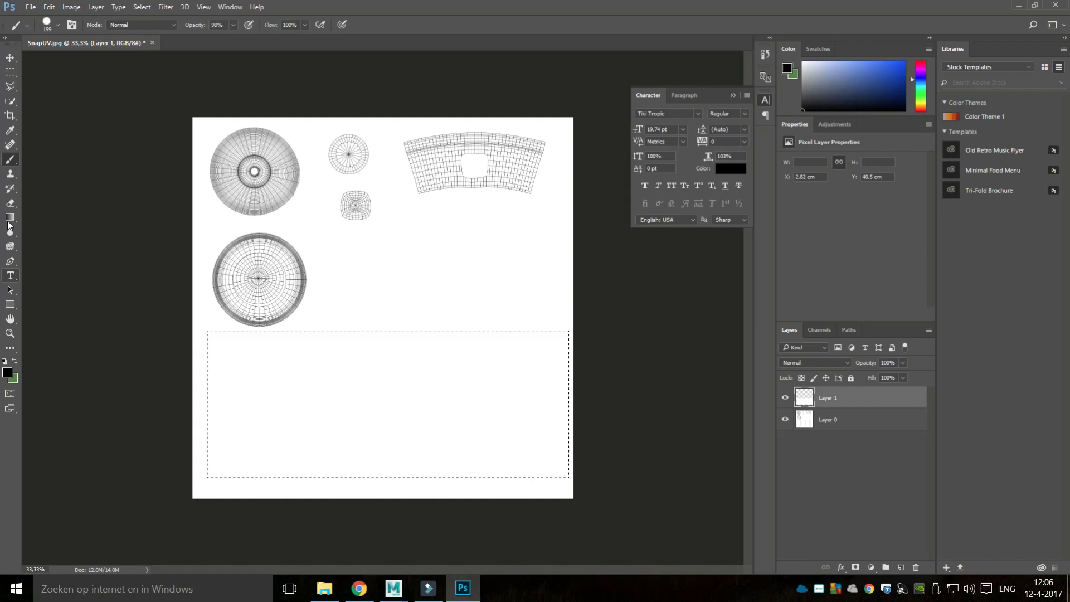
{"action": "left_click", "coordinate": [10, 276]}
{"action": "left_click", "coordinate": [247, 422]}
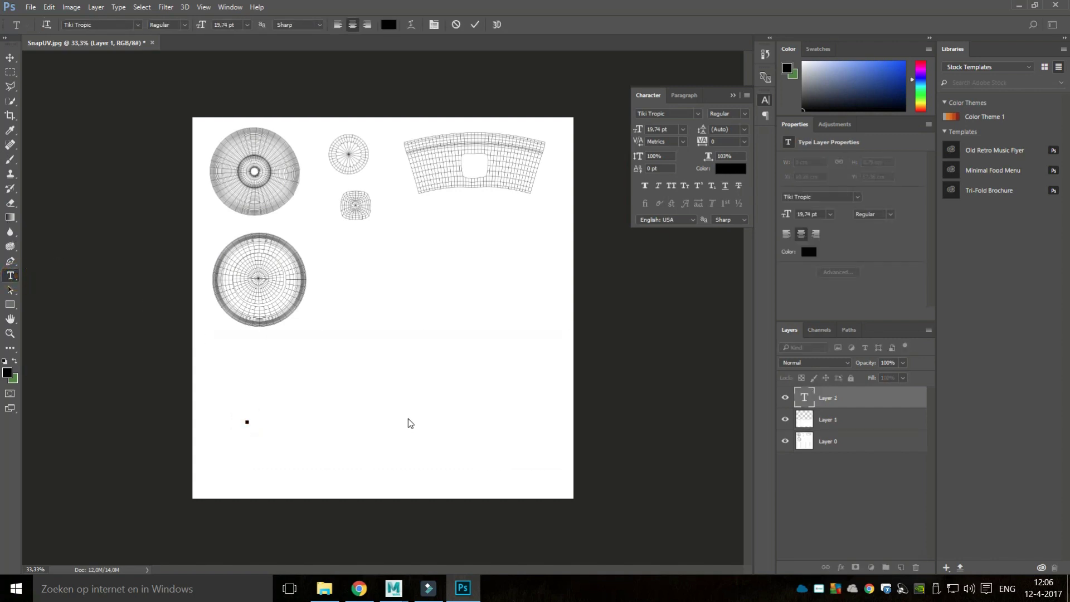
{"action": "type", "text": "asdfghjkll"}
{"action": "key", "text": "ctrl+a"}
{"action": "key", "text": "ctrl+t"}
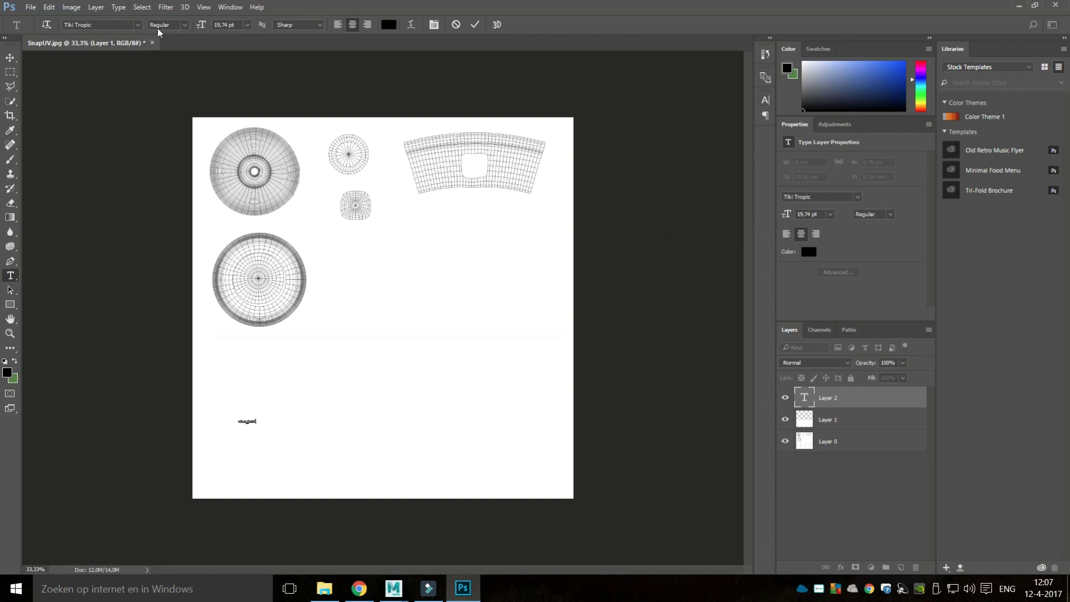
{"action": "left_click", "coordinate": [662, 342]}
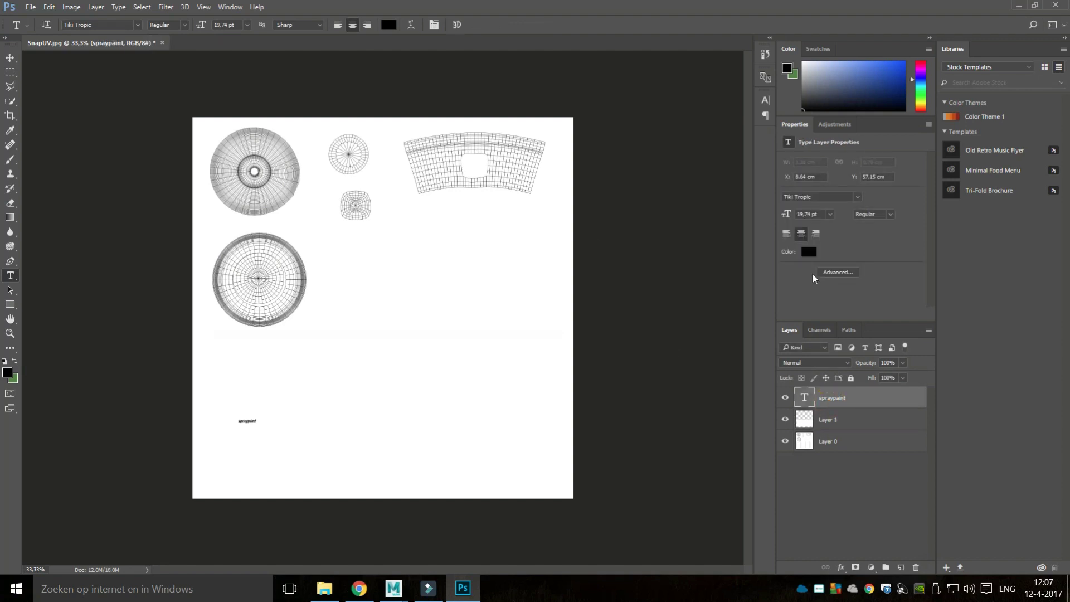
Enlarge the spraypaint text to about 268 pt and place it near the middle of the white rectangle.
{"action": "key", "text": "ctrl+t"}
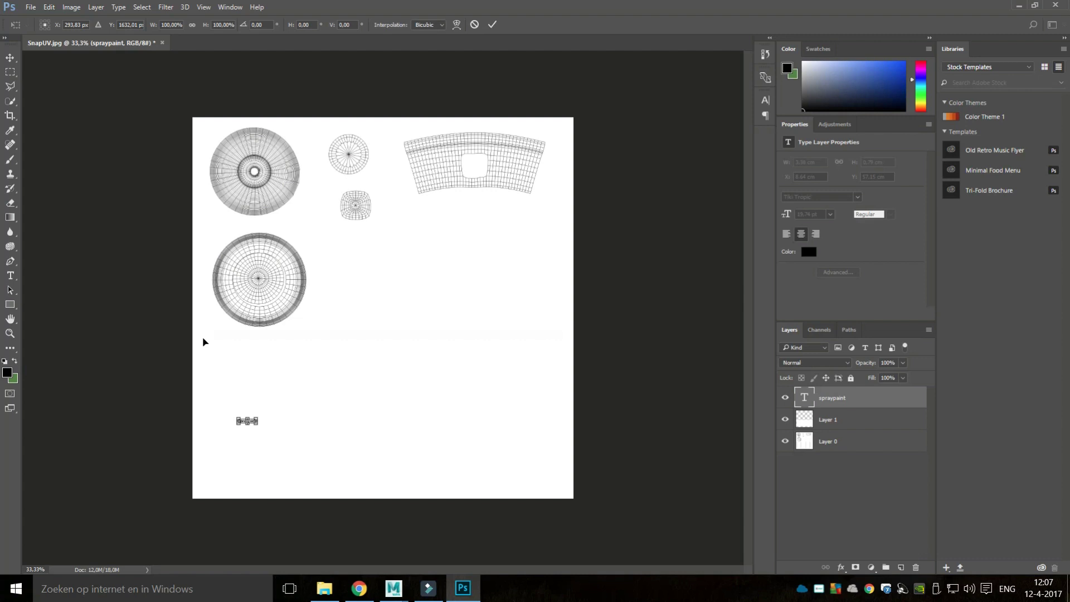
{"action": "mouse_move", "coordinate": [212, 336]}
{"action": "left_mouse_down"}
{"action": "mouse_move", "coordinate": [389, 318]}
{"action": "mouse_move", "coordinate": [340, 331]}
{"action": "left_mouse_up"}
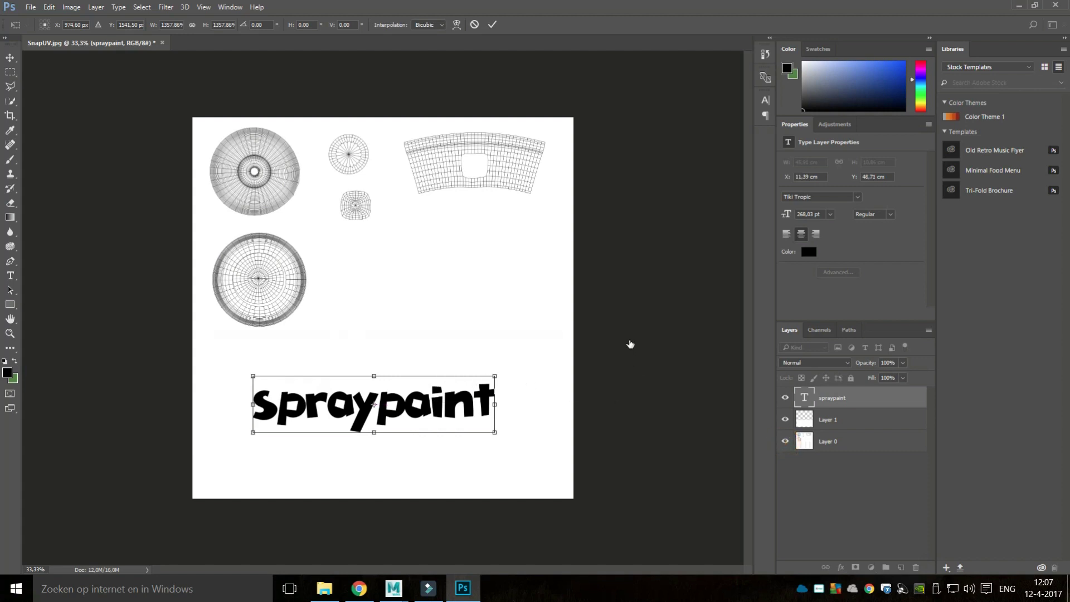
{"action": "key", "text": "Return"}
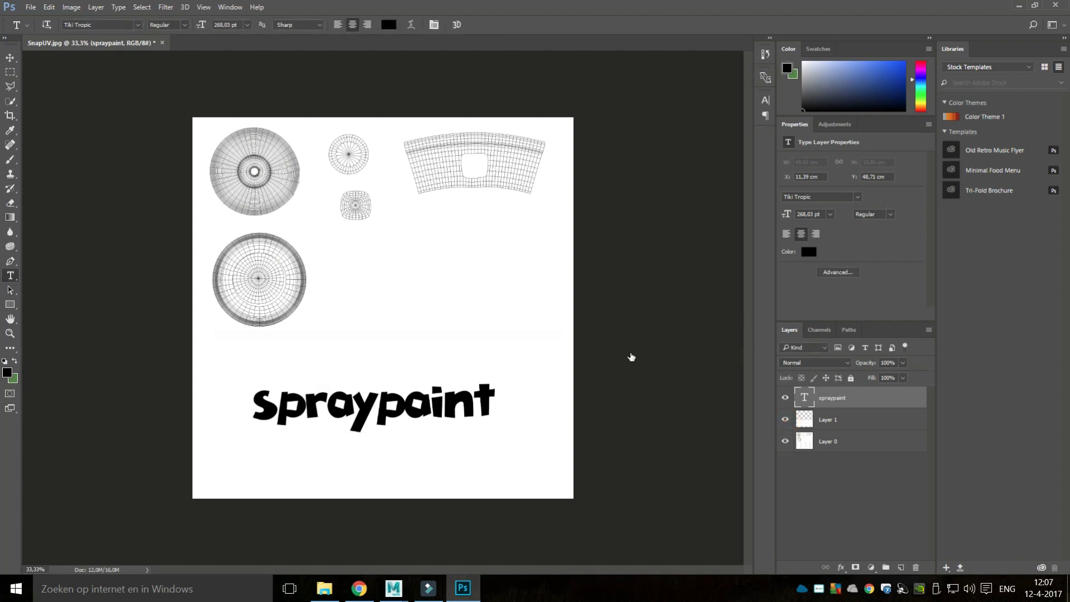
With Layer 1 temporarily hidden, rotate the spraypaint text about -11.7° and scale it to about 107%, centred on the UV rectangle.
{"action": "left_click", "coordinate": [787, 441]}
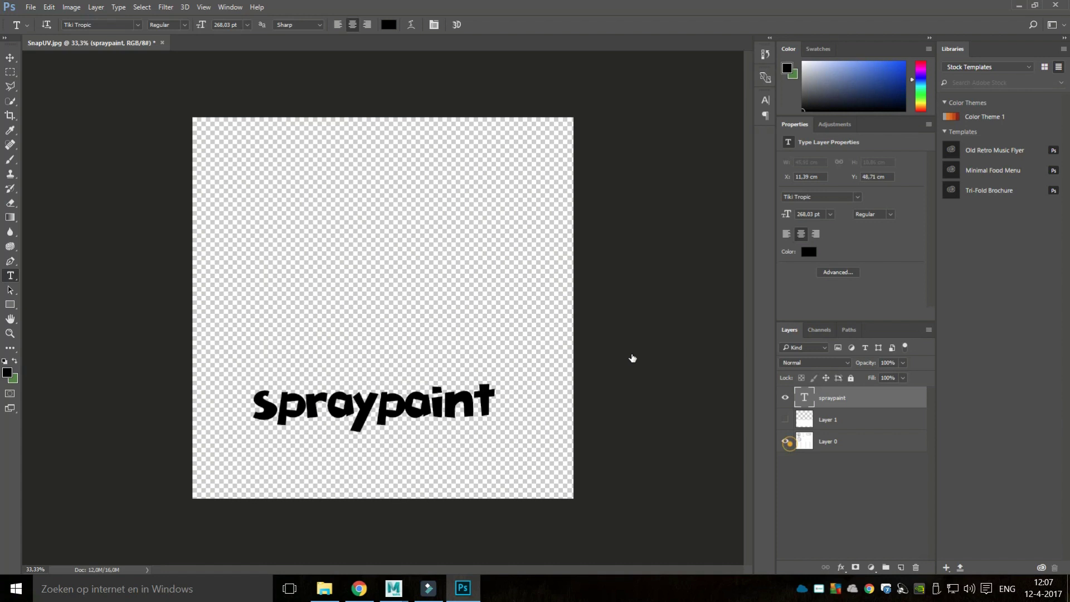
{"action": "left_click", "coordinate": [785, 441]}
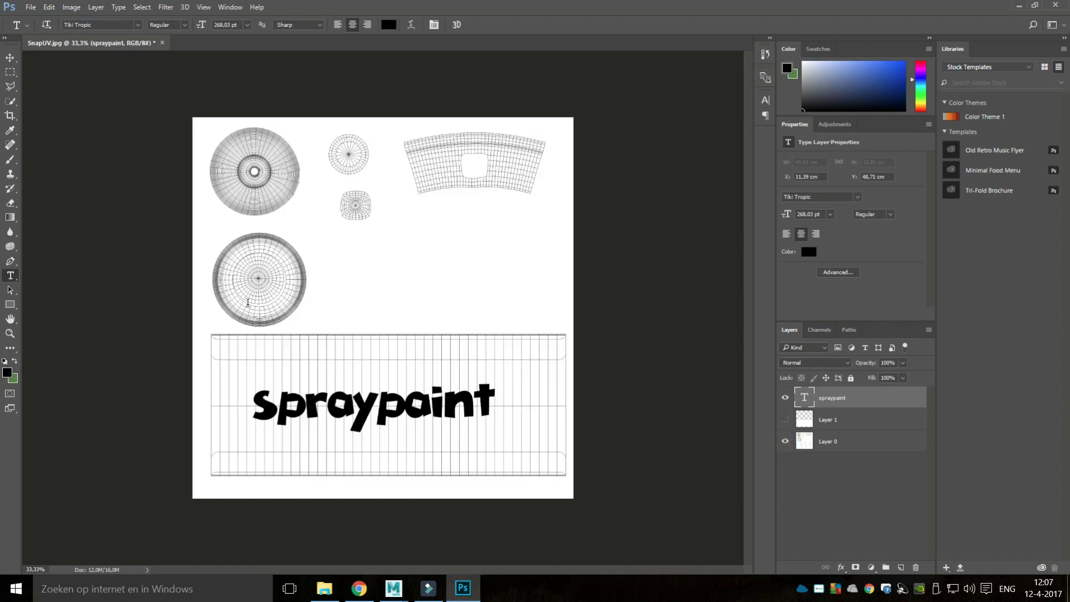
{"action": "left_click", "coordinate": [10, 58]}
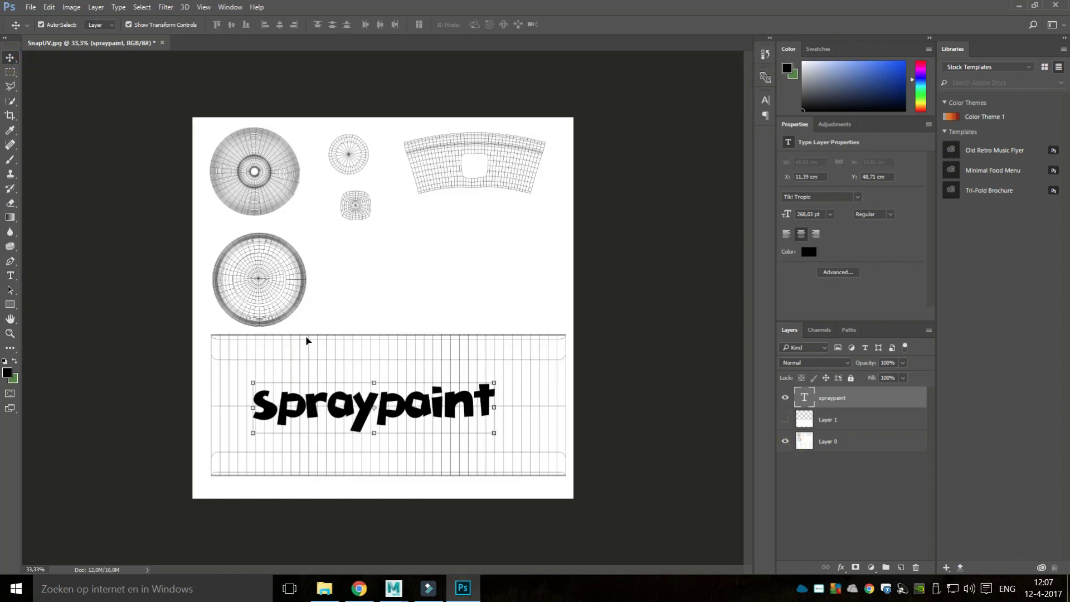
{"action": "mouse_move", "coordinate": [401, 415]}
{"action": "left_mouse_down"}
{"action": "mouse_move", "coordinate": [416, 409]}
{"action": "mouse_move", "coordinate": [409, 418]}
{"action": "left_mouse_up"}
{"action": "left_click_drag", "start_coordinate": [309, 356], "coordinate": [315, 358]}
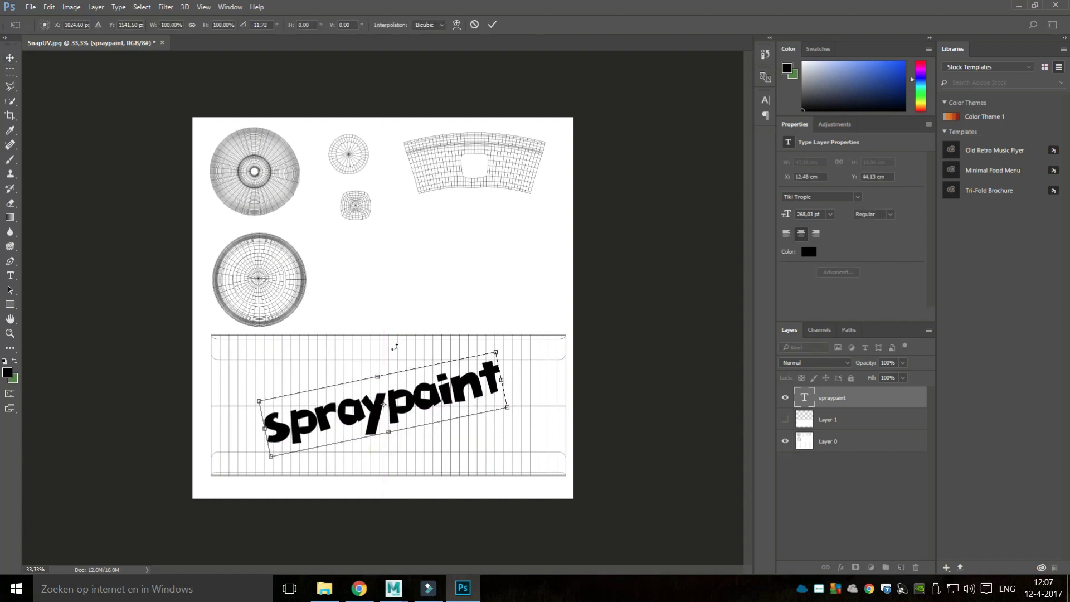
{"action": "left_click_drag", "start_coordinate": [495, 352], "coordinate": [512, 345]}
{"action": "left_click_drag", "start_coordinate": [440, 372], "coordinate": [432, 373]}
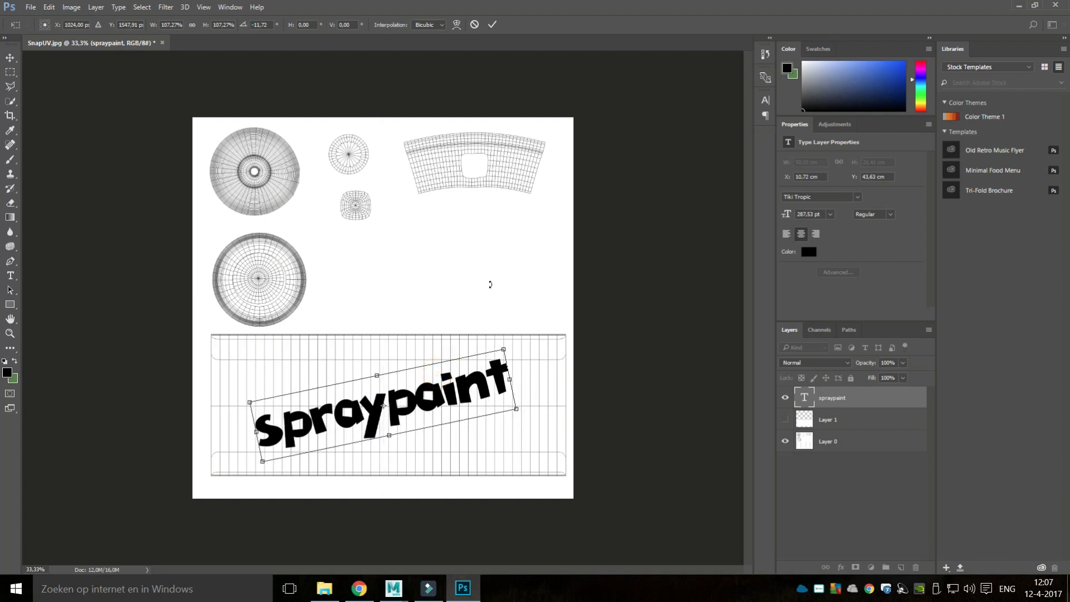
{"action": "key", "text": "Return"}
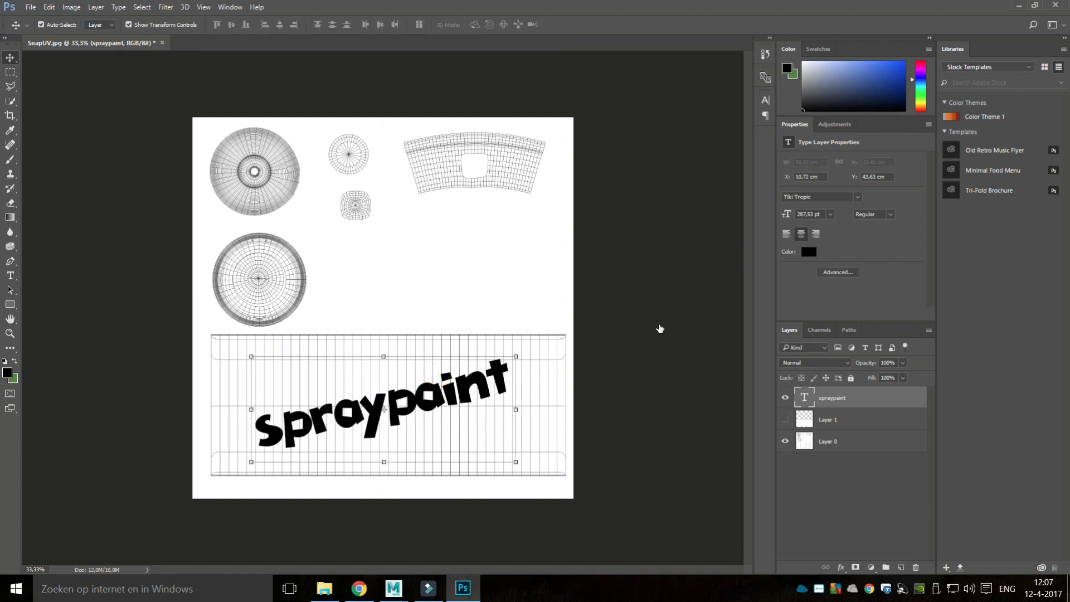
{"action": "left_click", "coordinate": [787, 421]}
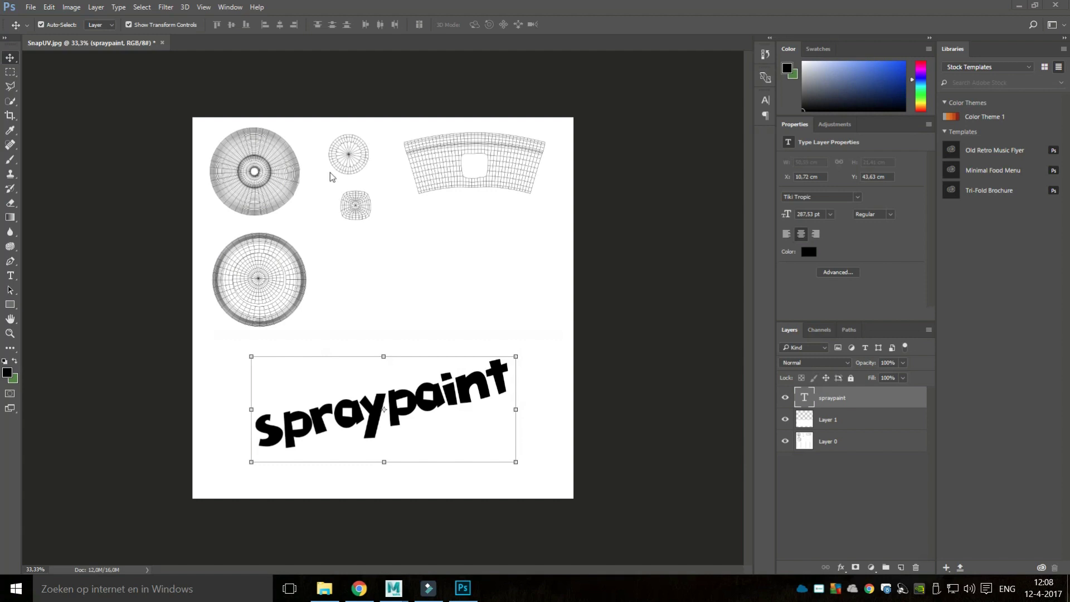
Deselect all layers and add a new empty layer above the spraypaint text.
{"action": "left_click", "coordinate": [138, 6]}
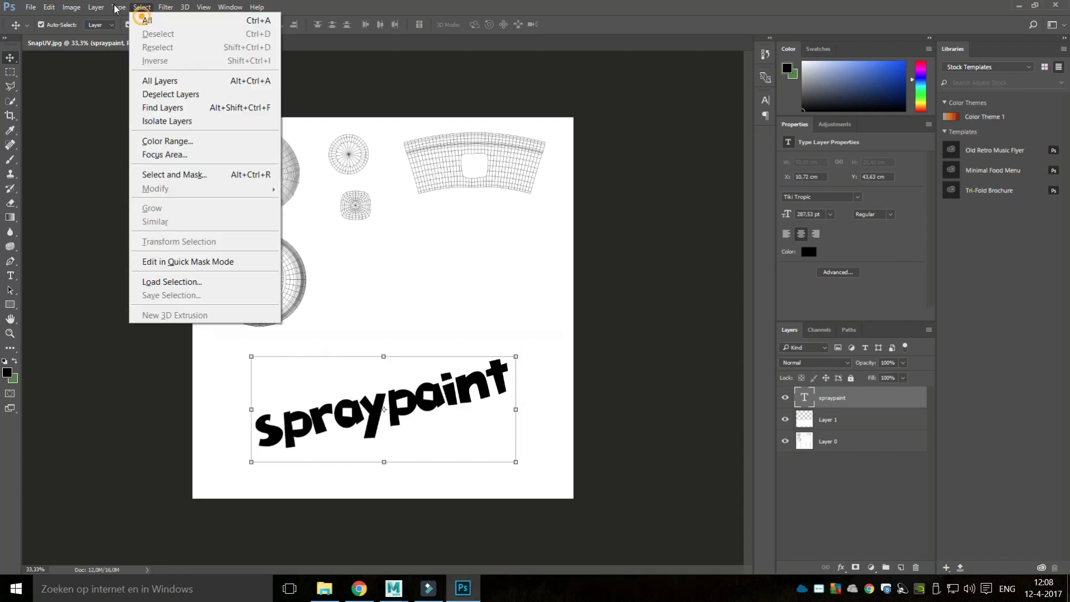
{"action": "left_click", "coordinate": [641, 387]}
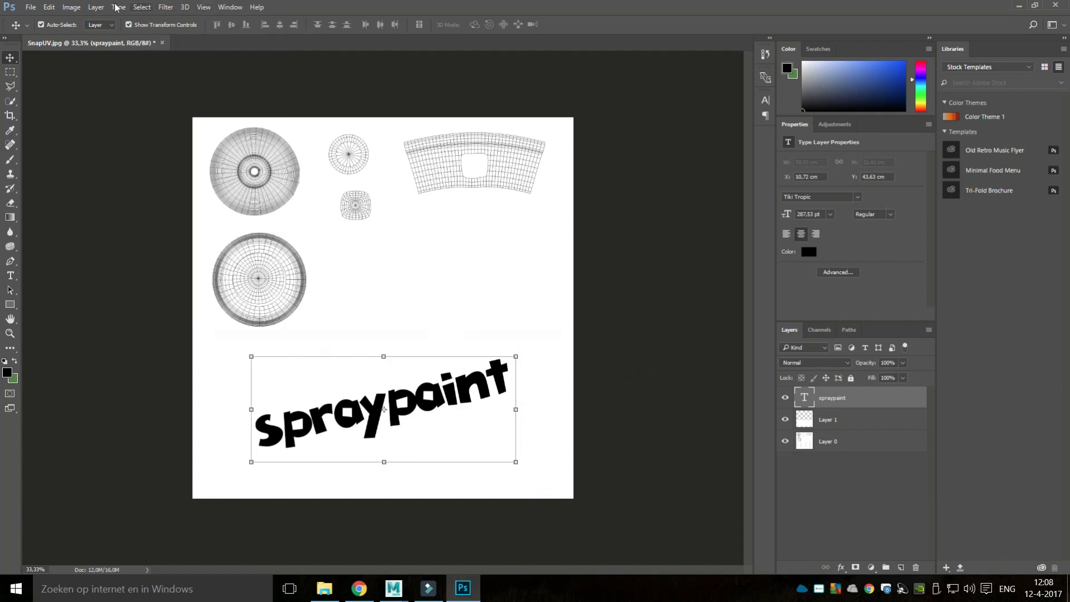
{"action": "left_click", "coordinate": [139, 7]}
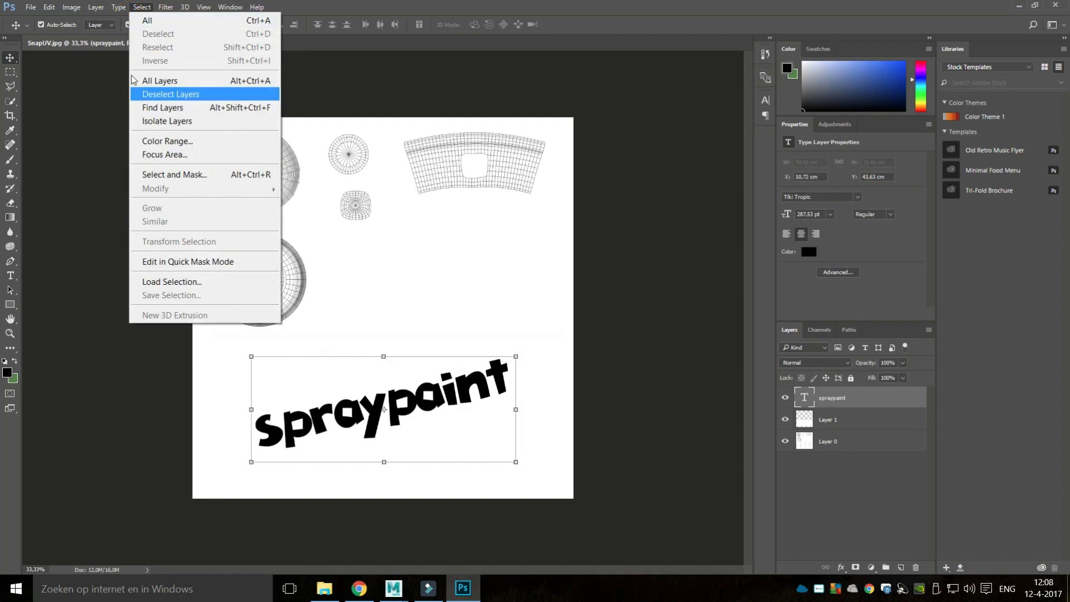
{"action": "left_click", "coordinate": [139, 94]}
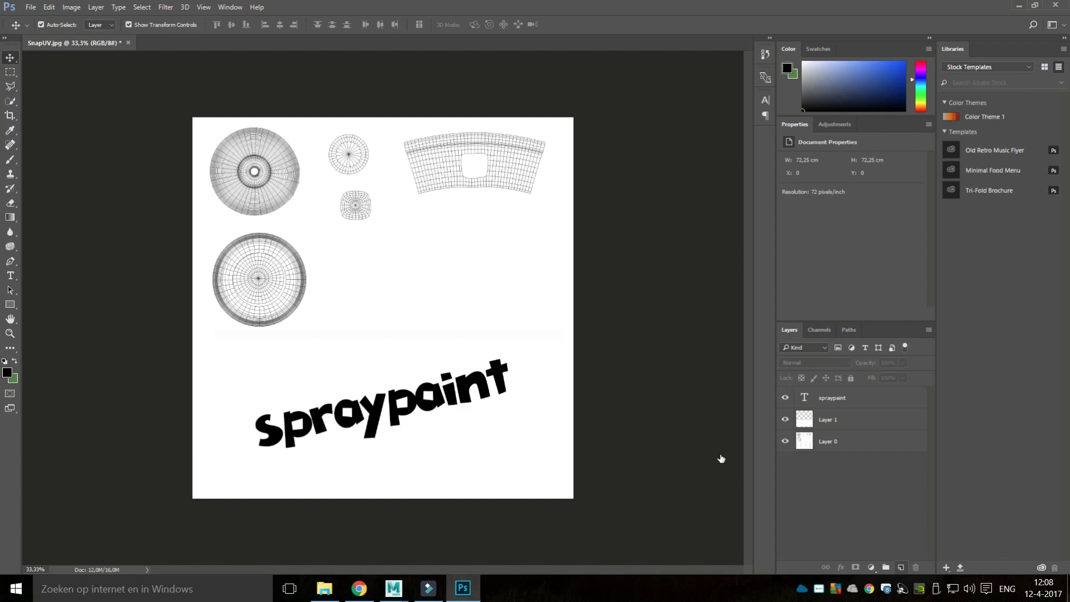
{"action": "key", "text": "ctrl+shift+alt+n"}
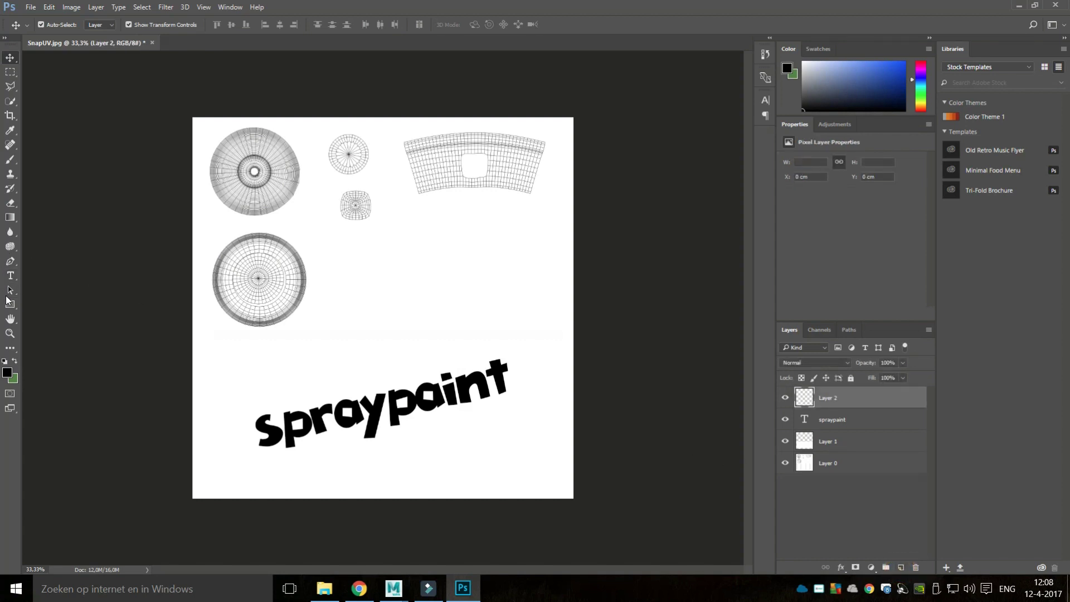
Set the foreground colour to light grey (#c6c6c6) and brush over the two large circular UV shells on Layer 2.
{"action": "left_click", "coordinate": [8, 371]}
{"action": "left_click_drag", "start_coordinate": [450, 231], "coordinate": [398, 210]}
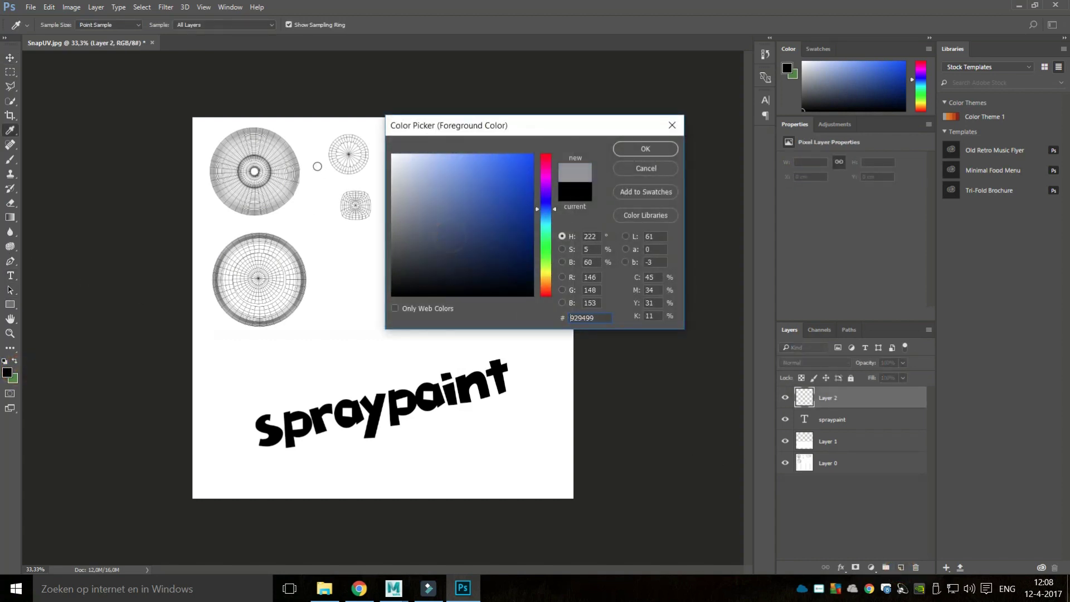
{"action": "left_click_drag", "start_coordinate": [317, 166], "coordinate": [306, 148]}
{"action": "key", "text": "Return"}
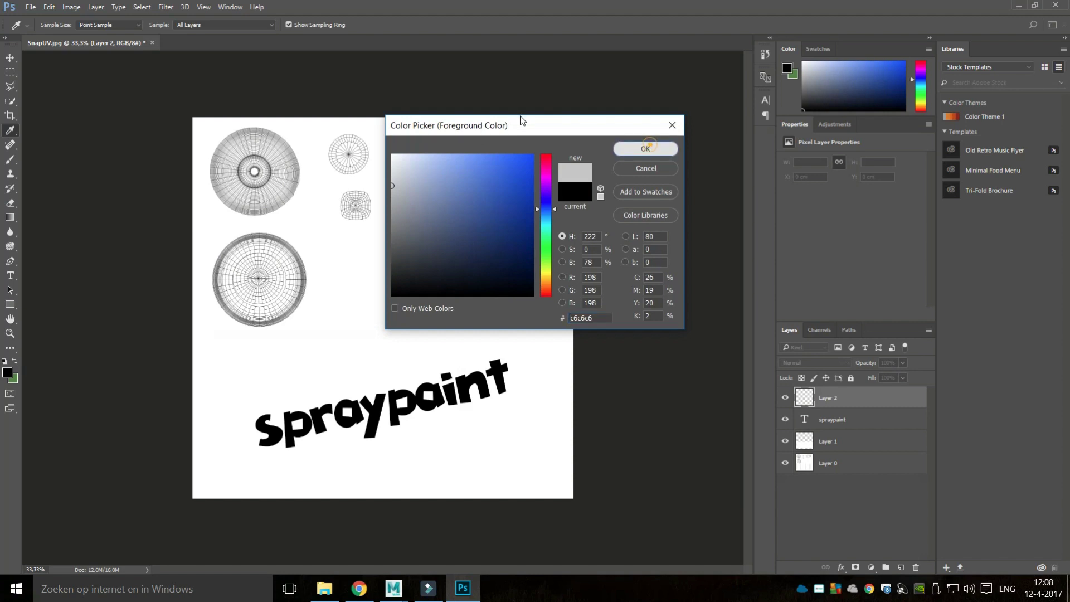
{"action": "key", "text": "v"}
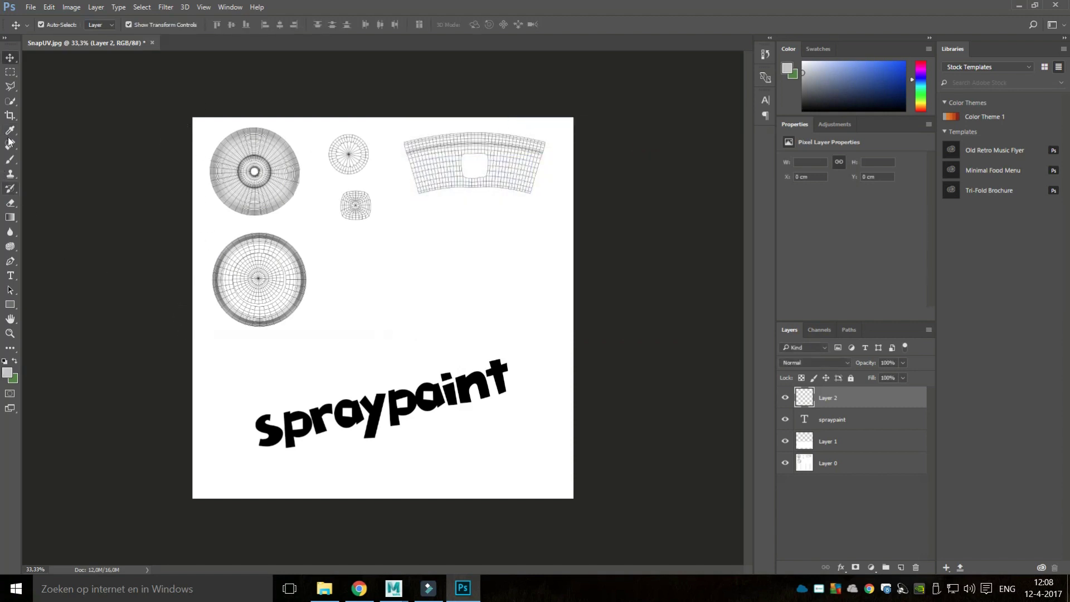
{"action": "left_click", "coordinate": [10, 159]}
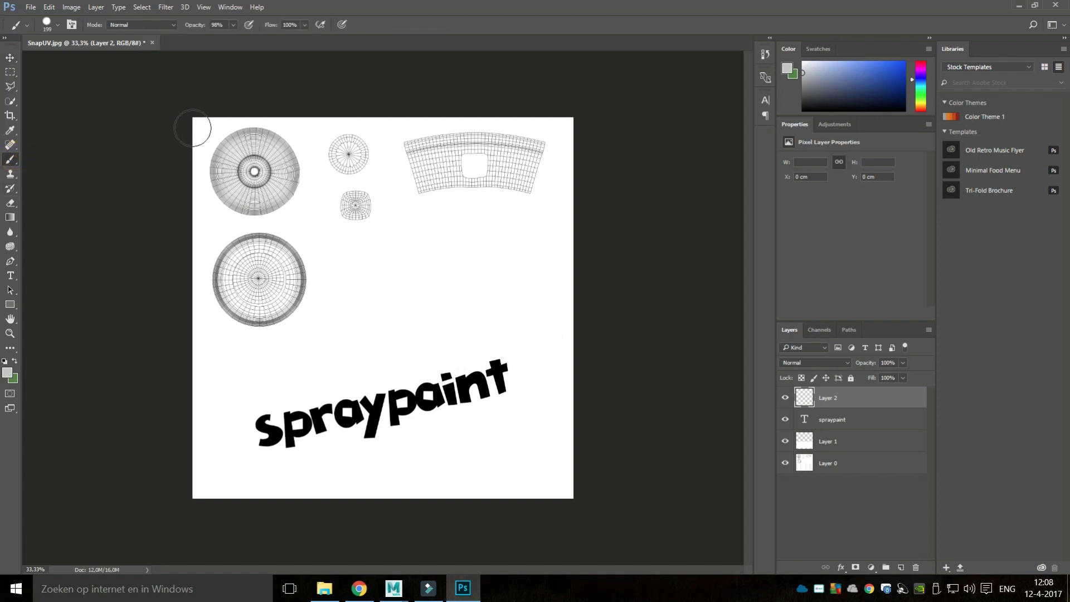
{"action": "mouse_move", "coordinate": [203, 110]}
{"action": "left_mouse_down"}
{"action": "mouse_move", "coordinate": [174, 119]}
{"action": "mouse_move", "coordinate": [186, 151]}
{"action": "mouse_move", "coordinate": [209, 158]}
{"action": "mouse_move", "coordinate": [225, 155]}
{"action": "mouse_move", "coordinate": [221, 121]}
{"action": "mouse_move", "coordinate": [195, 120]}
{"action": "mouse_move", "coordinate": [207, 143]}
{"action": "mouse_move", "coordinate": [211, 134]}
{"action": "mouse_move", "coordinate": [206, 148]}
{"action": "left_mouse_up"}
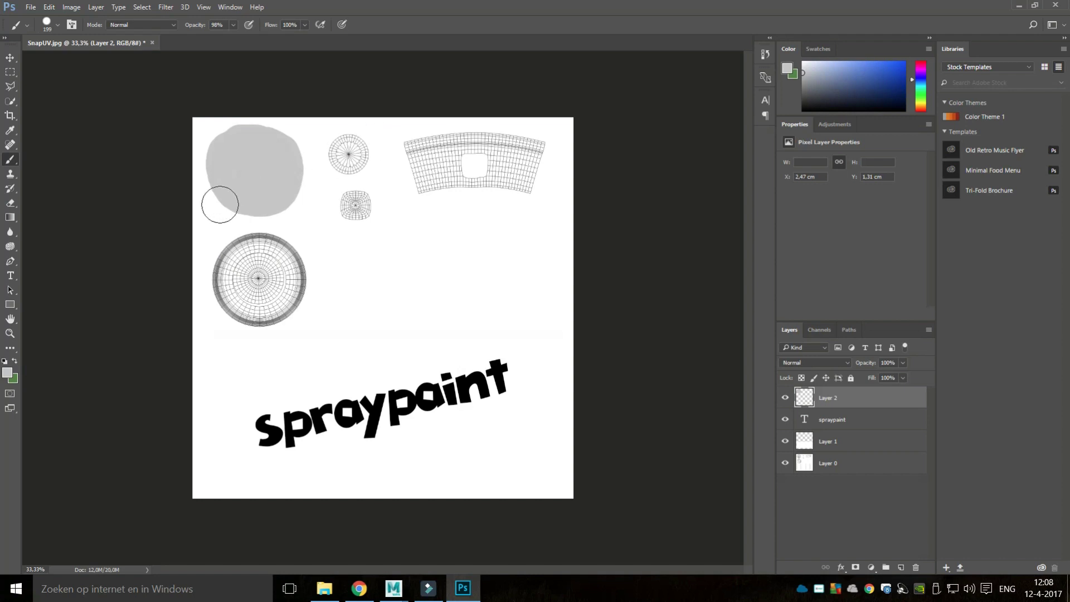
{"action": "mouse_move", "coordinate": [223, 196]}
{"action": "left_mouse_down"}
{"action": "mouse_move", "coordinate": [180, 212]}
{"action": "mouse_move", "coordinate": [184, 233]}
{"action": "mouse_move", "coordinate": [195, 247]}
{"action": "mouse_move", "coordinate": [224, 247]}
{"action": "mouse_move", "coordinate": [233, 224]}
{"action": "mouse_move", "coordinate": [226, 211]}
{"action": "mouse_move", "coordinate": [207, 212]}
{"action": "mouse_move", "coordinate": [214, 232]}
{"action": "mouse_move", "coordinate": [224, 201]}
{"action": "mouse_move", "coordinate": [226, 243]}
{"action": "mouse_move", "coordinate": [192, 236]}
{"action": "mouse_move", "coordinate": [193, 212]}
{"action": "mouse_move", "coordinate": [212, 204]}
{"action": "mouse_move", "coordinate": [228, 221]}
{"action": "mouse_move", "coordinate": [225, 204]}
{"action": "mouse_move", "coordinate": [235, 228]}
{"action": "mouse_move", "coordinate": [207, 245]}
{"action": "left_mouse_up"}
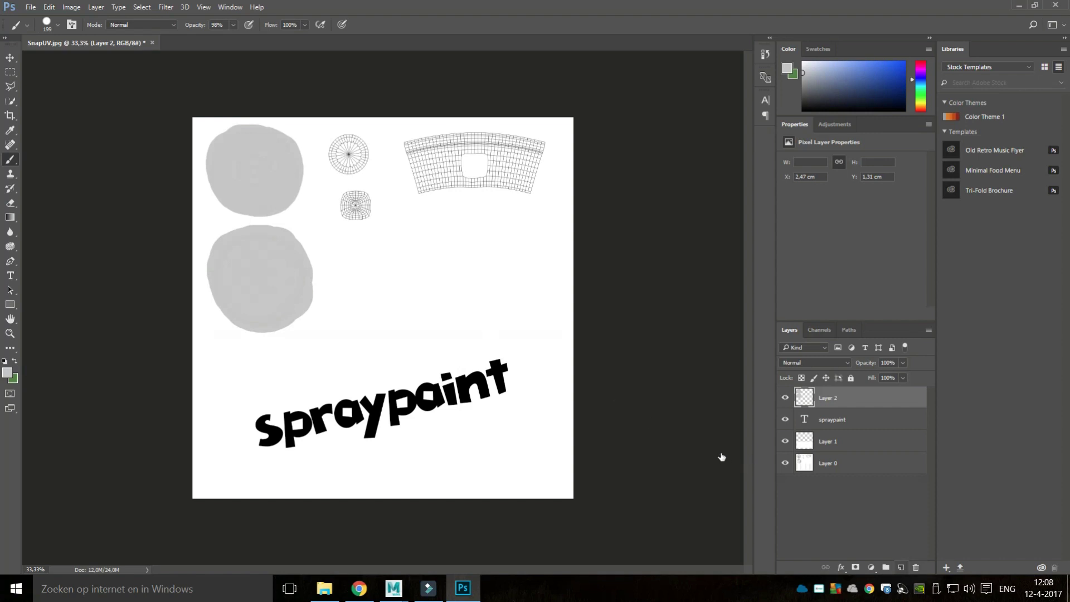
Add a new layer and brush red (#fd0000) over the two small round UV shells and the curved strip.
{"action": "key", "text": "ctrl+shift+alt+n"}
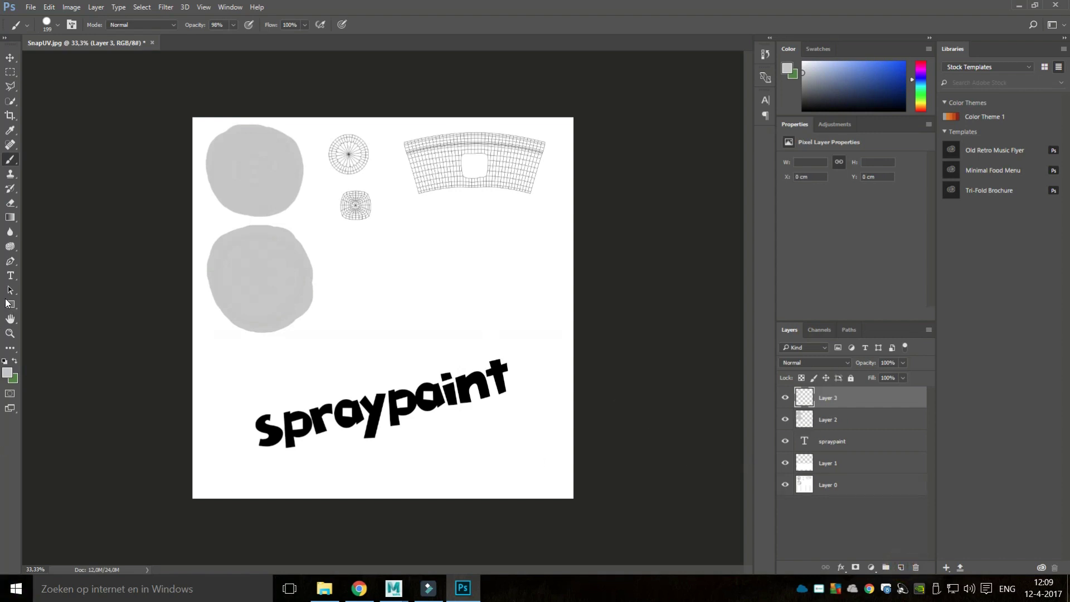
{"action": "left_click", "coordinate": [8, 372]}
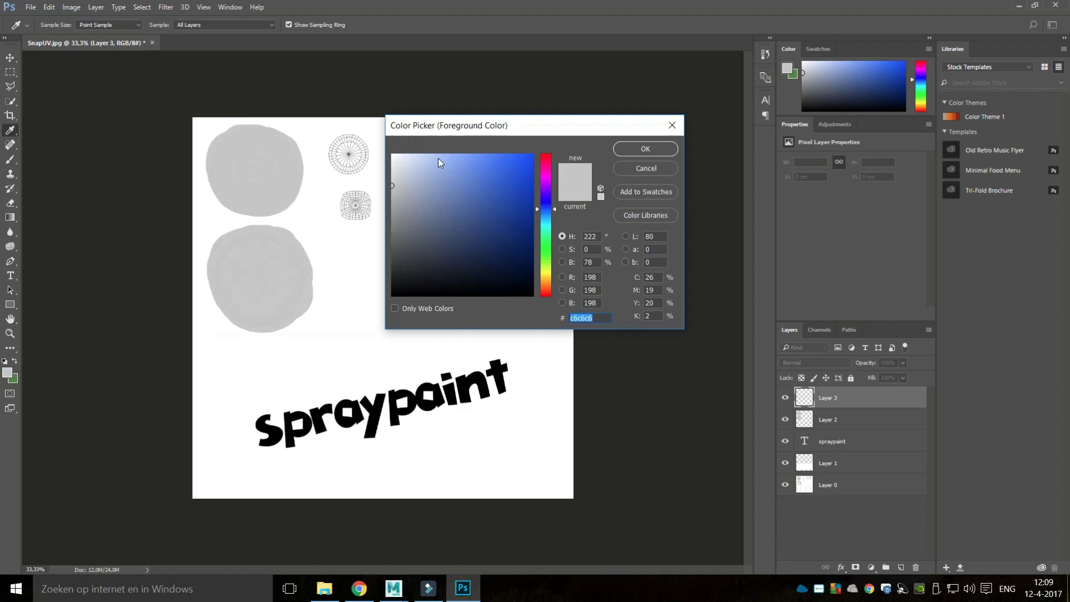
{"action": "left_click_drag", "start_coordinate": [546, 197], "coordinate": [445, 132]}
{"action": "left_click", "coordinate": [531, 155]}
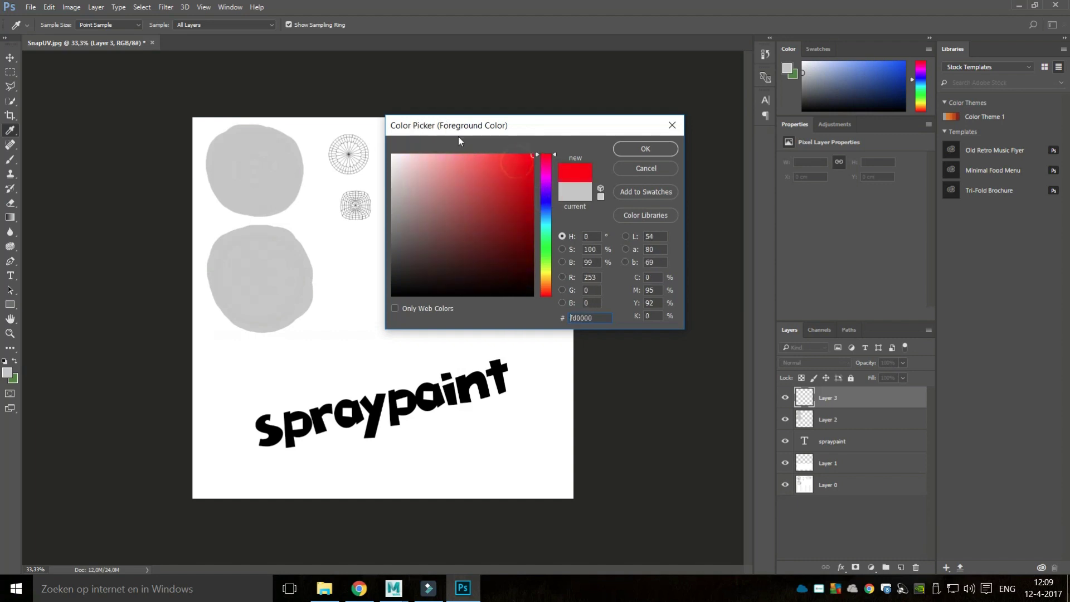
{"action": "left_click", "coordinate": [628, 147]}
{"action": "key", "text": "b"}
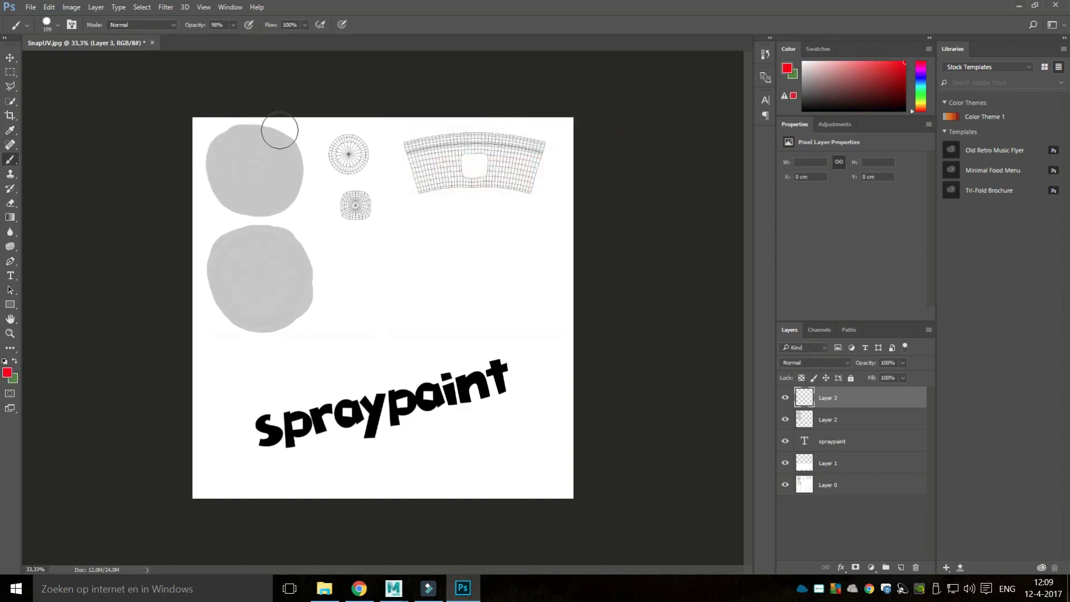
{"action": "mouse_move", "coordinate": [363, 147]}
{"action": "left_mouse_down"}
{"action": "mouse_move", "coordinate": [343, 151]}
{"action": "mouse_move", "coordinate": [362, 163]}
{"action": "mouse_move", "coordinate": [349, 212]}
{"action": "mouse_move", "coordinate": [365, 214]}
{"action": "left_mouse_up"}
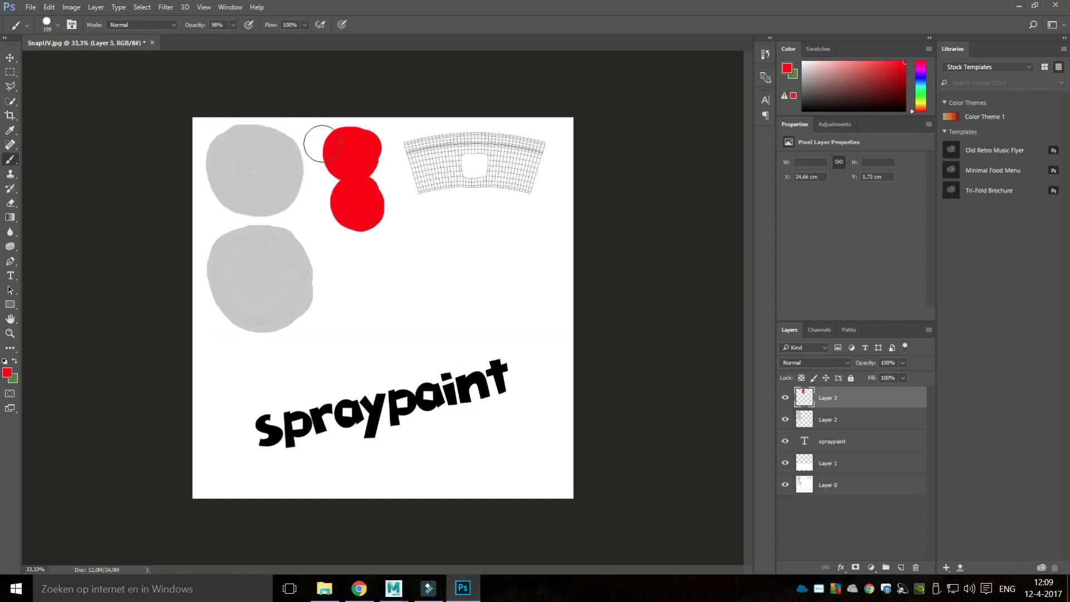
{"action": "mouse_move", "coordinate": [390, 151]}
{"action": "left_mouse_down"}
{"action": "mouse_move", "coordinate": [552, 150]}
{"action": "mouse_move", "coordinate": [427, 175]}
{"action": "left_mouse_up"}
{"action": "mouse_move", "coordinate": [339, 134]}
{"action": "left_mouse_down"}
{"action": "mouse_move", "coordinate": [443, 155]}
{"action": "mouse_move", "coordinate": [333, 151]}
{"action": "left_mouse_up"}
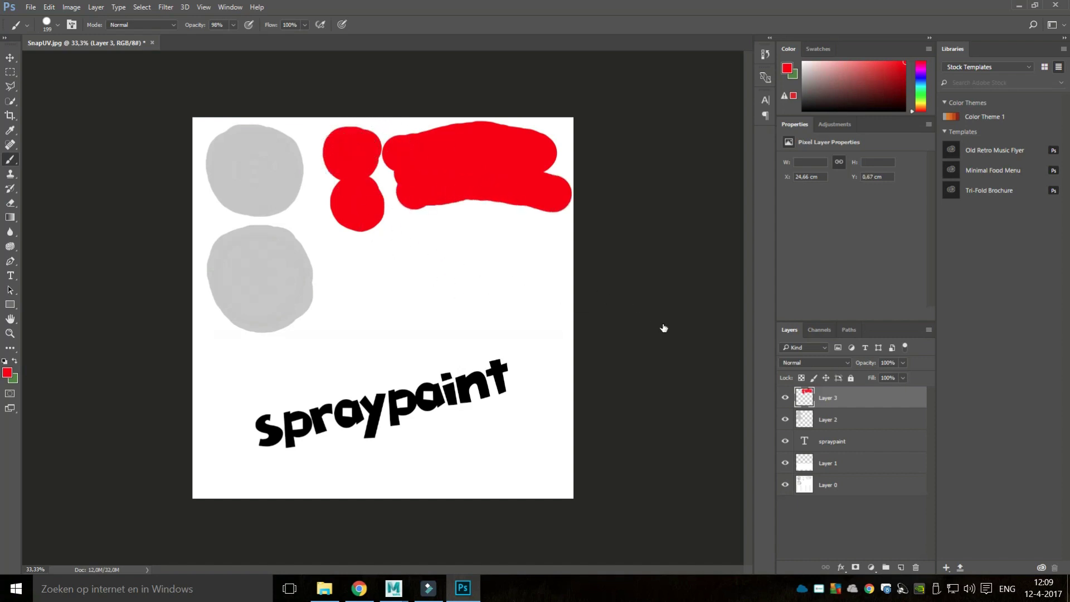
Rename the red-painted layer to "Red Button".
{"action": "double_click", "coordinate": [829, 398]}
{"action": "type", "text": "Red Button"}
{"action": "key", "text": "Return"}
On a new layer with Red Button hidden, brush blue (#001efd) over the two small round shells and the curved strip.
{"action": "key", "text": "ctrl+shift+alt+n"}
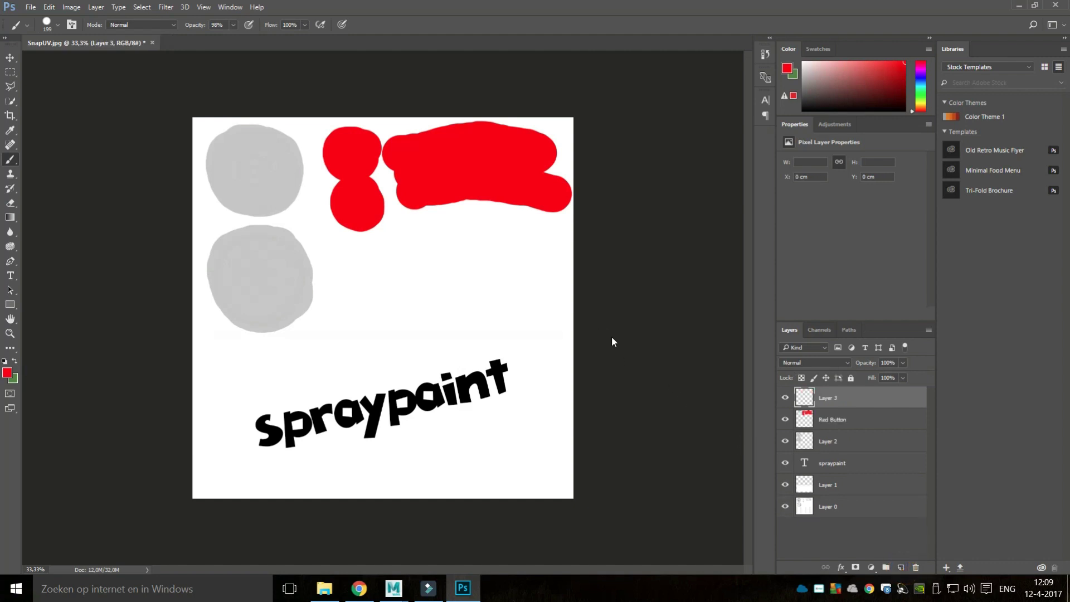
{"action": "left_click", "coordinate": [785, 419]}
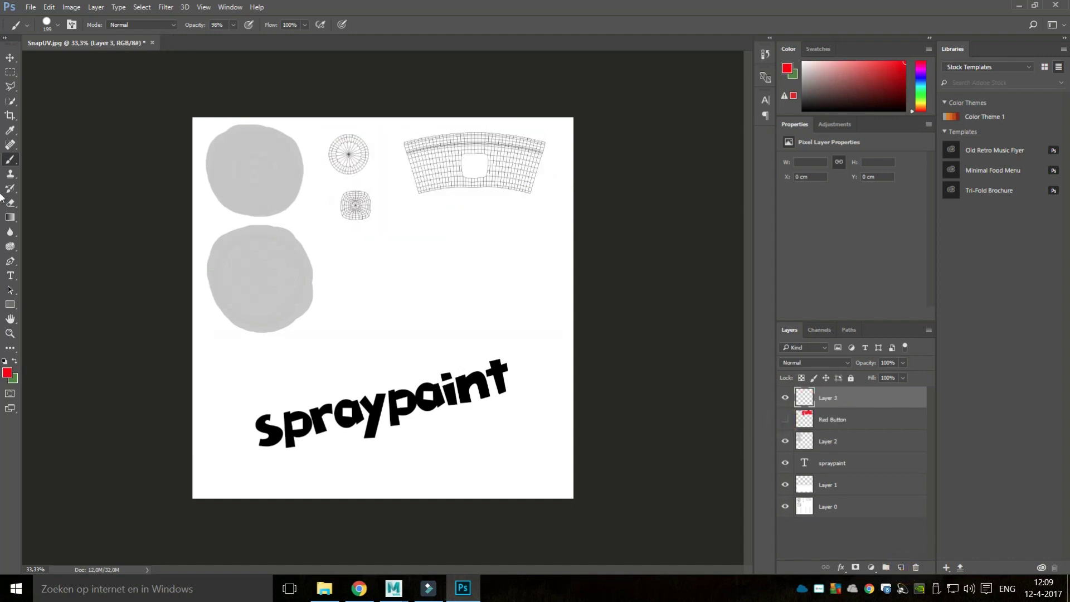
{"action": "left_click", "coordinate": [7, 372]}
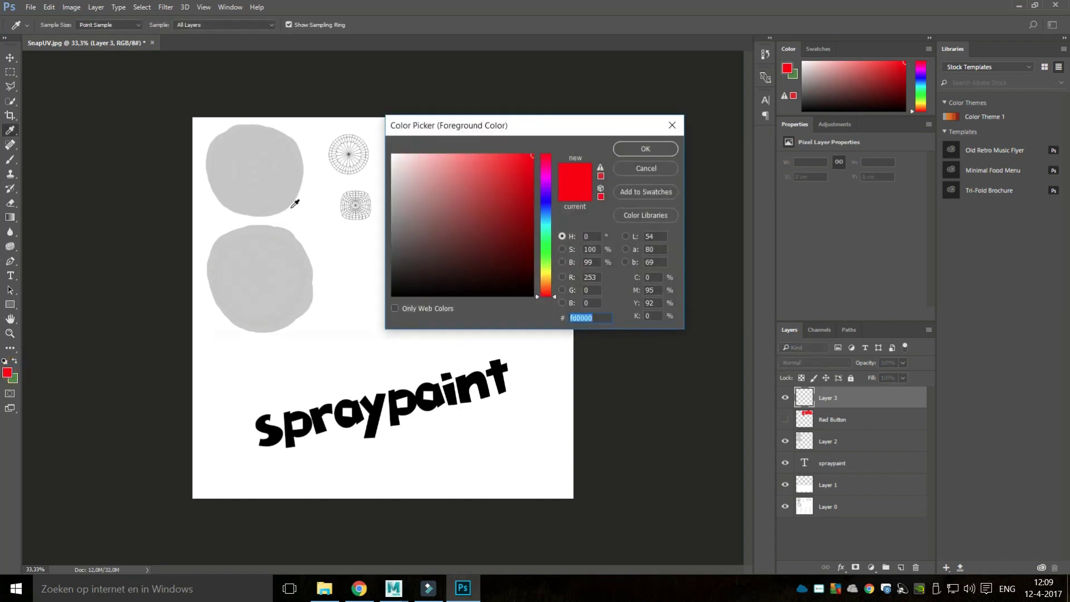
{"action": "type", "text": "001efd"}
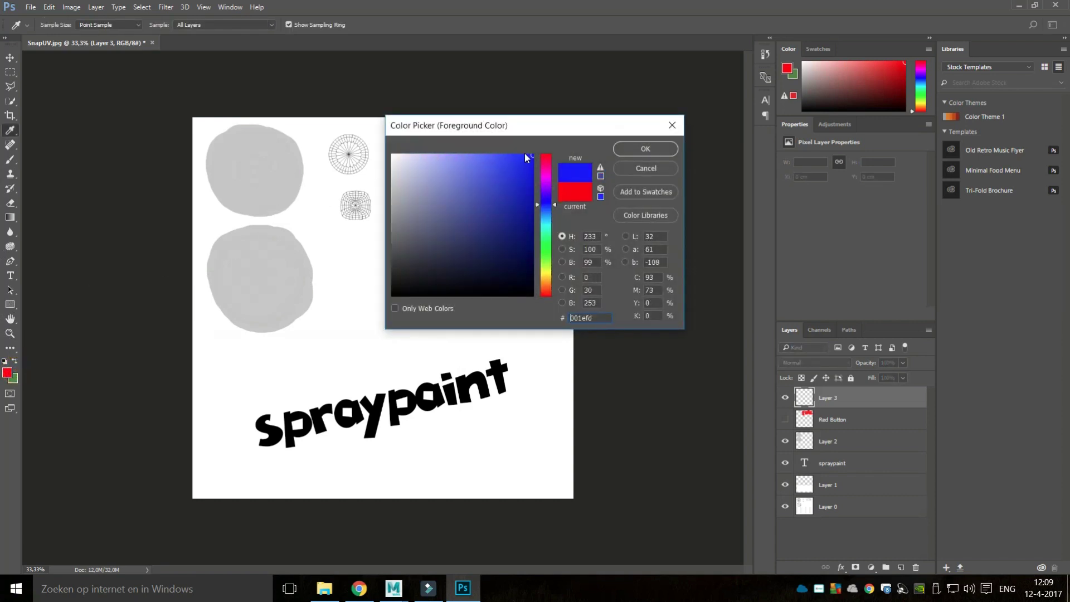
{"action": "left_click", "coordinate": [646, 148]}
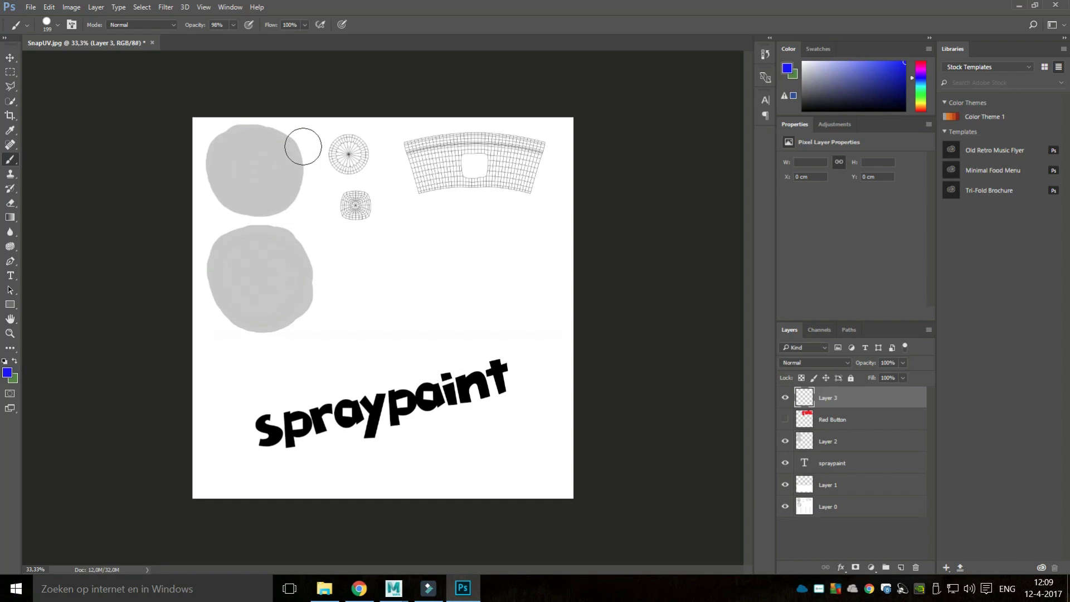
{"action": "left_click", "coordinate": [364, 152]}
{"action": "mouse_move", "coordinate": [364, 152]}
{"action": "left_mouse_down"}
{"action": "mouse_move", "coordinate": [350, 144]}
{"action": "mouse_move", "coordinate": [341, 165]}
{"action": "mouse_move", "coordinate": [373, 215]}
{"action": "left_mouse_up"}
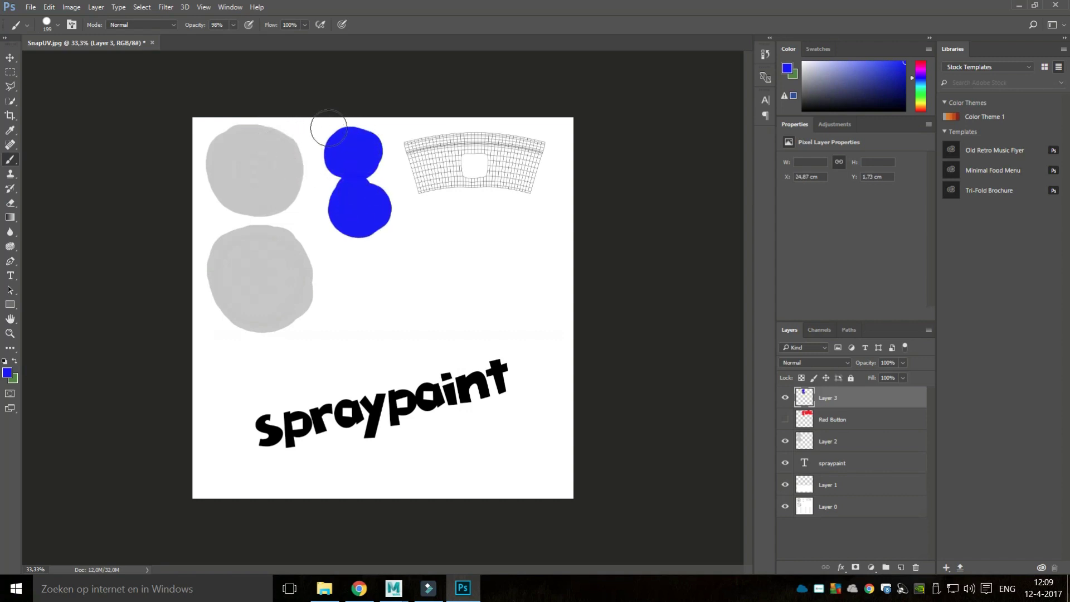
{"action": "mouse_move", "coordinate": [407, 151]}
{"action": "left_mouse_down"}
{"action": "mouse_move", "coordinate": [502, 137]}
{"action": "mouse_move", "coordinate": [539, 157]}
{"action": "mouse_move", "coordinate": [438, 165]}
{"action": "mouse_move", "coordinate": [526, 180]}
{"action": "left_mouse_up"}
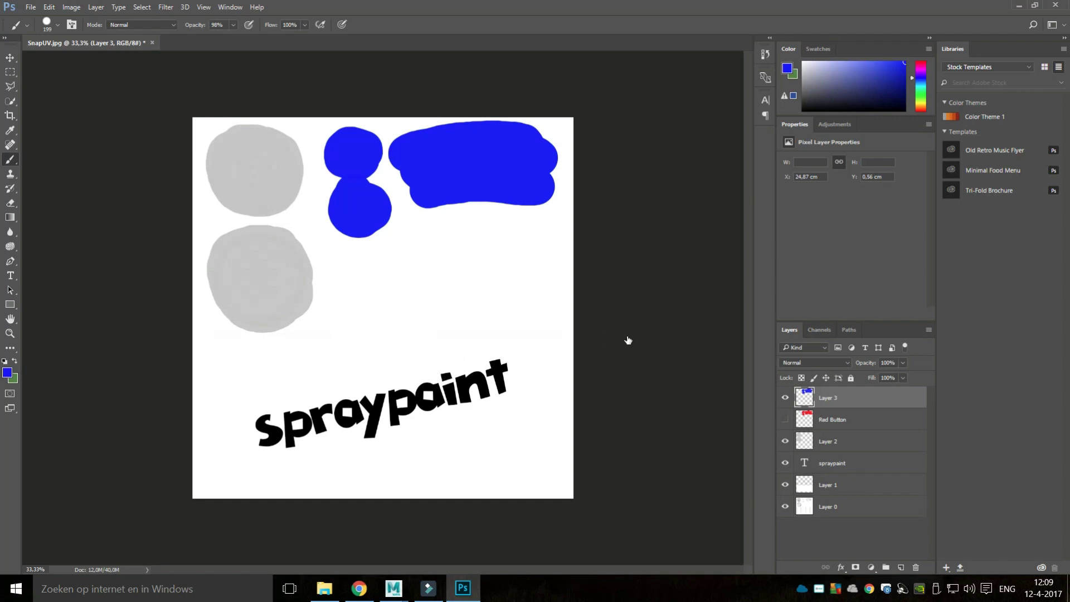
Compare the red and blue versions by toggling the visibility of Red Button and Layer 3, ending with only the blue one shown.
{"action": "left_click", "coordinate": [785, 420]}
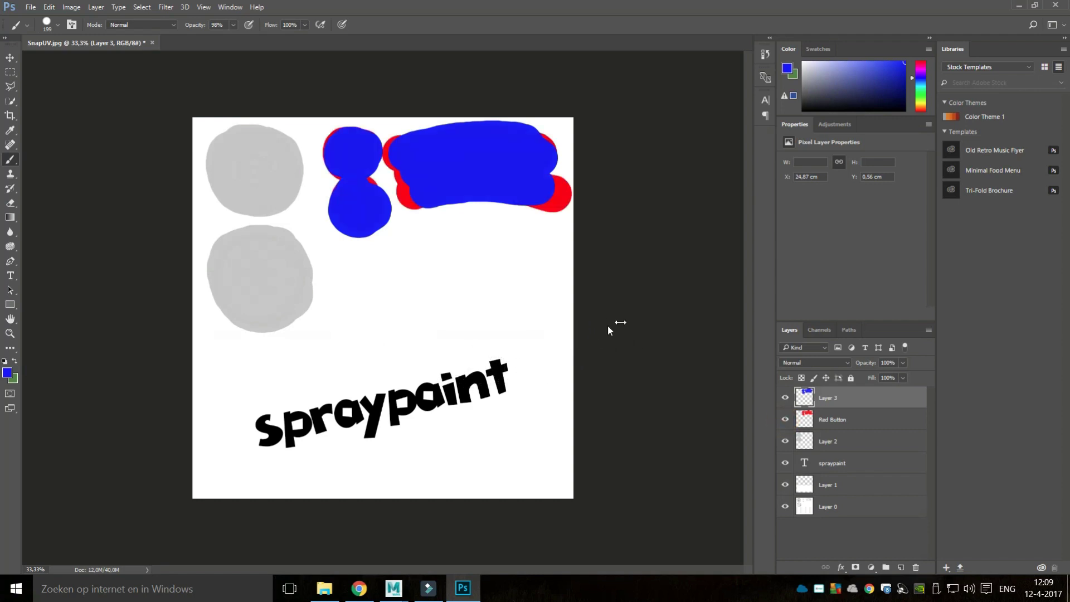
{"action": "left_click", "coordinate": [785, 397]}
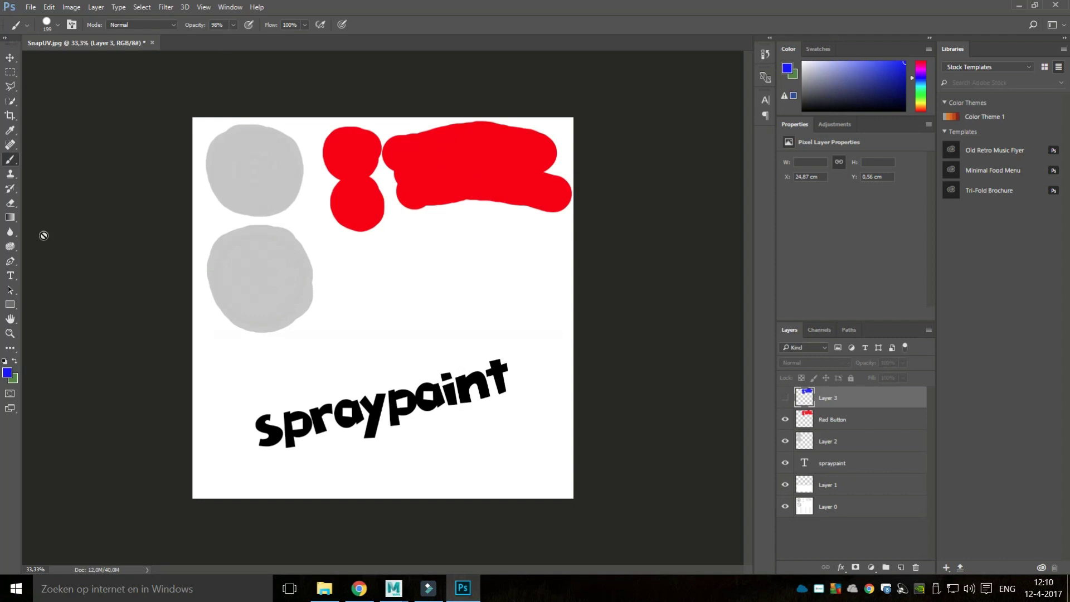
{"action": "left_click", "coordinate": [785, 419]}
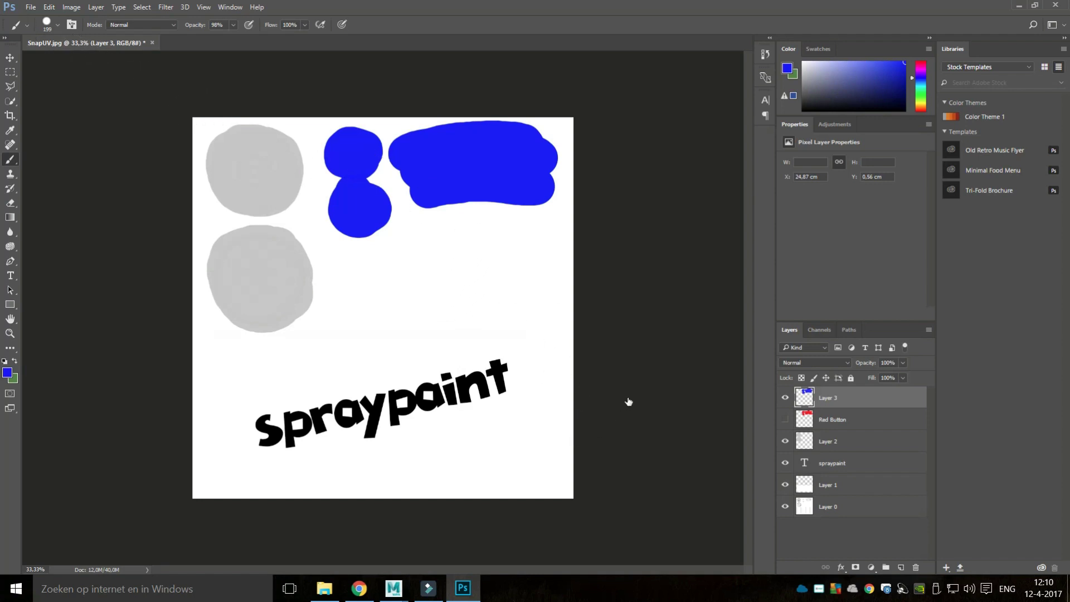
Hide the UV wireframe on Layer 0 and check Layer 1, Layer 2 and Red Button by toggling their visibility.
{"action": "left_click", "coordinate": [786, 507]}
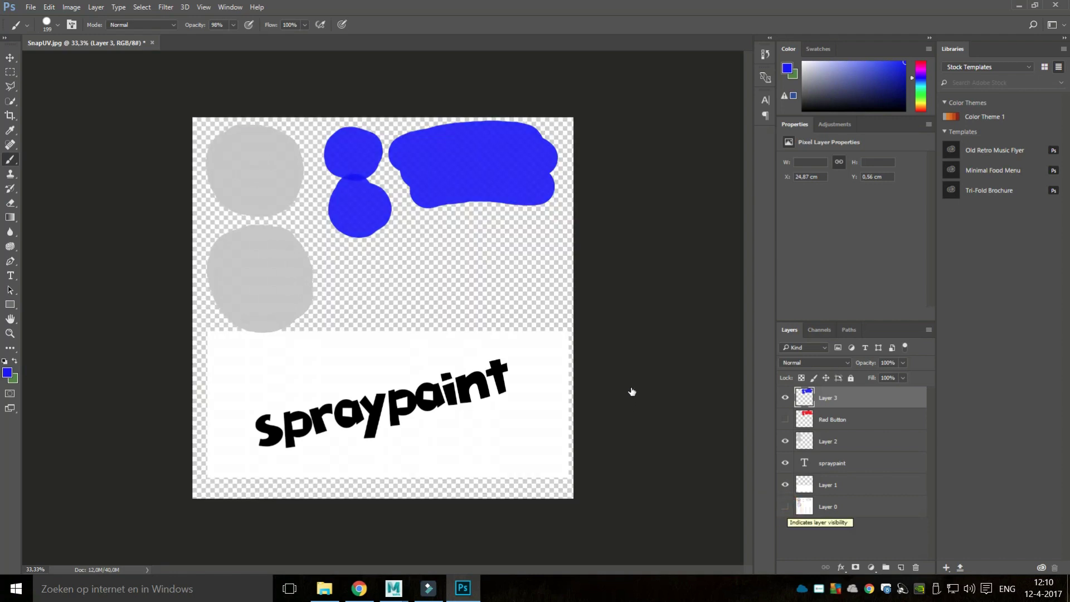
{"action": "left_click", "coordinate": [785, 507]}
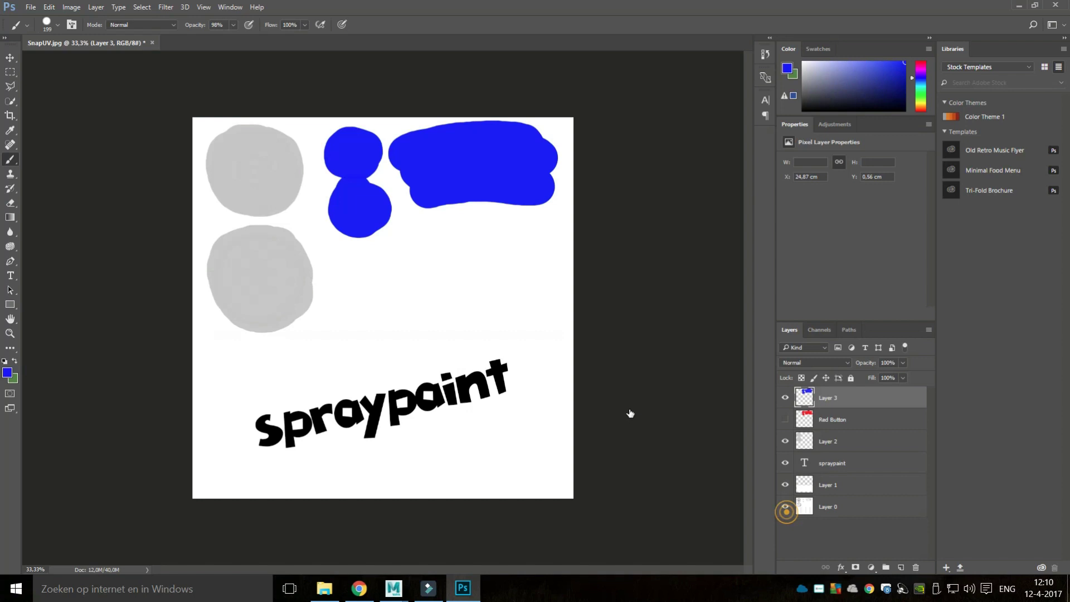
{"action": "left_click", "coordinate": [785, 507]}
{"action": "left_click", "coordinate": [786, 485]}
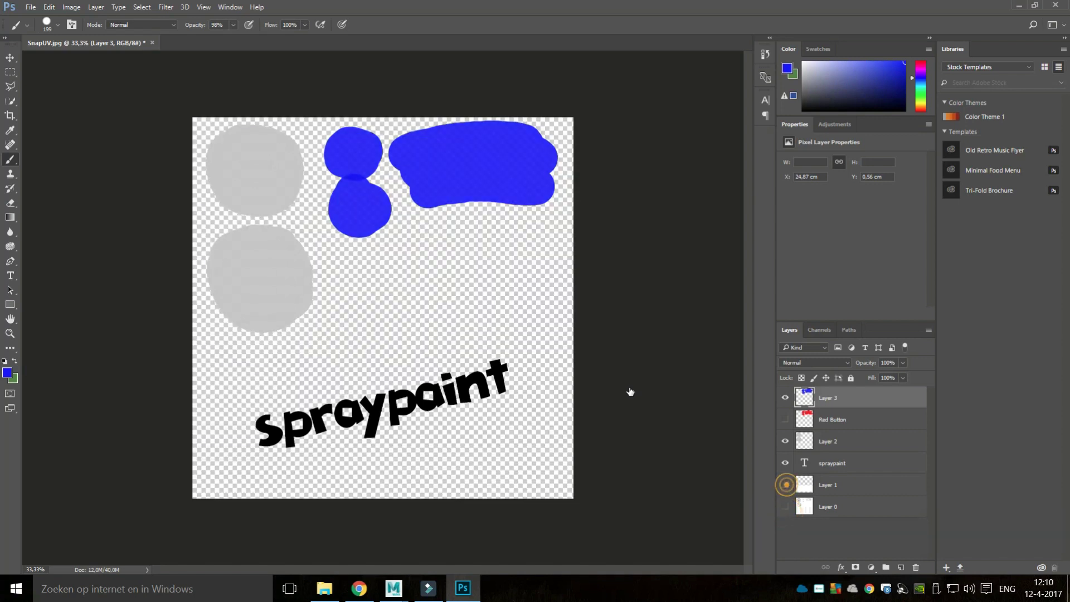
{"action": "left_click", "coordinate": [786, 485]}
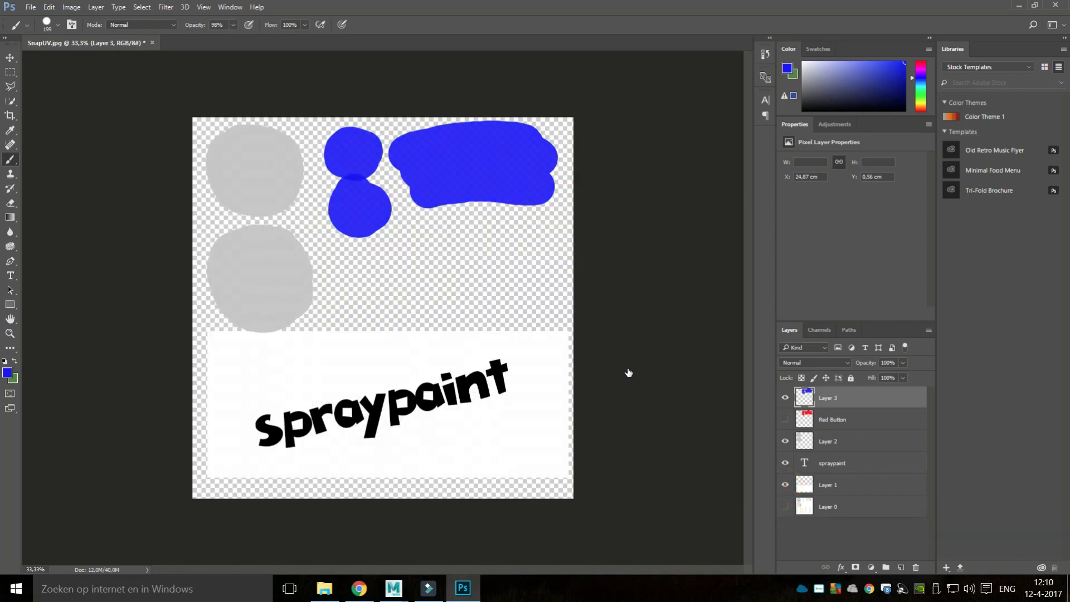
{"action": "left_click", "coordinate": [786, 441]}
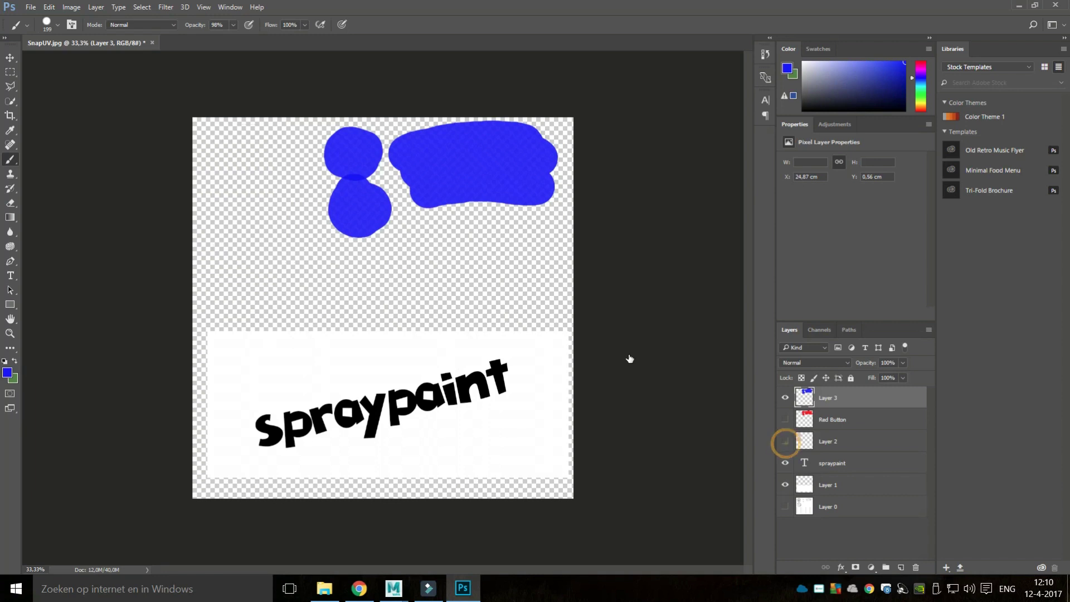
{"action": "left_click", "coordinate": [785, 441]}
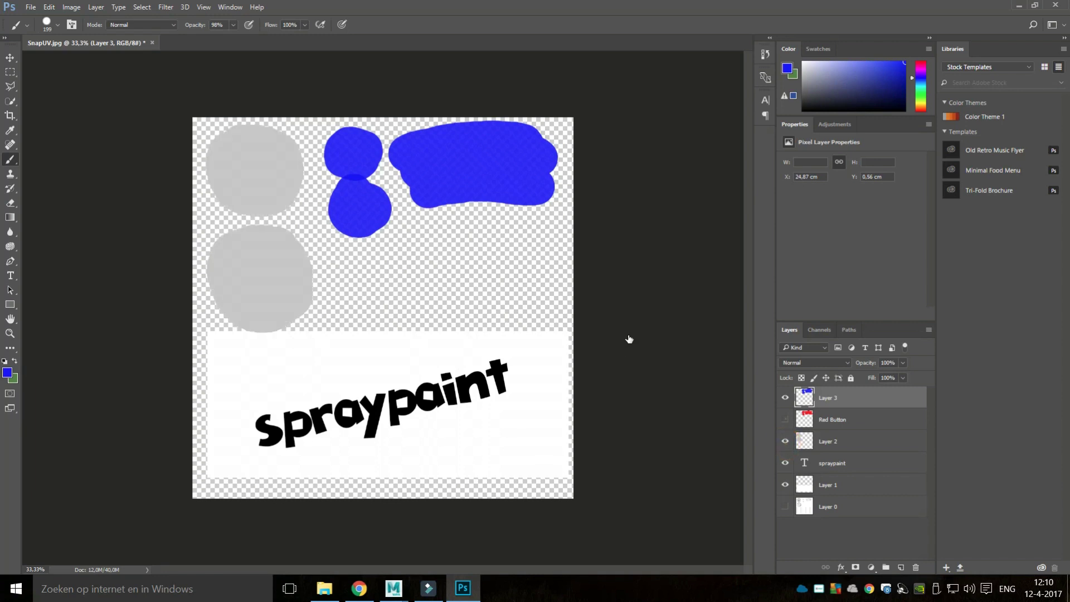
{"action": "left_click", "coordinate": [785, 419]}
{"action": "left_click", "coordinate": [785, 419]}
Save the blue version to the desktop as a JPEG named BlueSprayCan at quality 8.
{"action": "left_click", "coordinate": [26, 8]}
{"action": "left_click", "coordinate": [71, 140]}
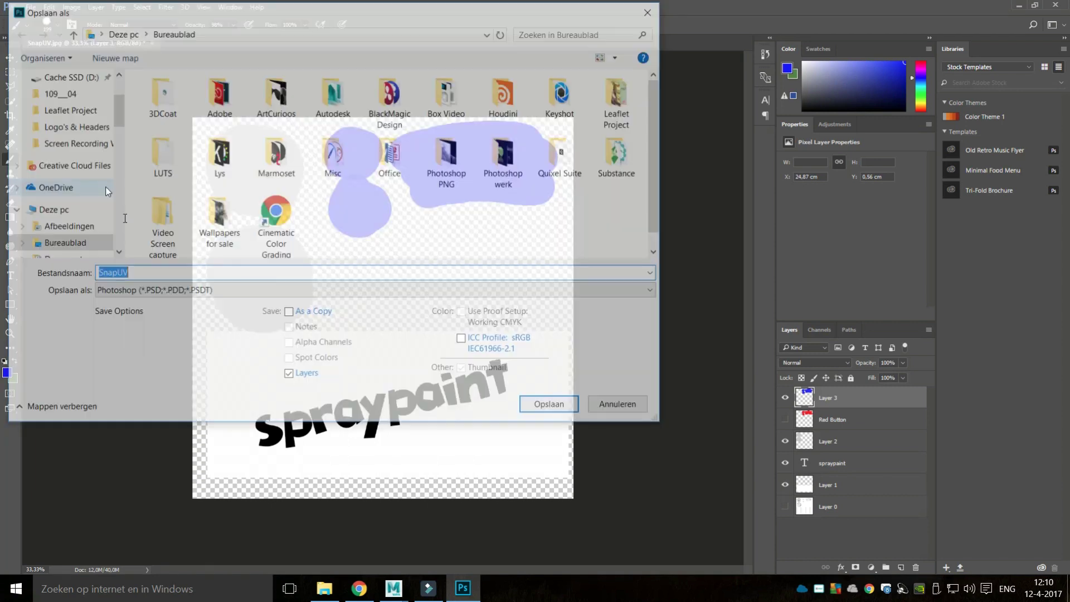
{"action": "left_click", "coordinate": [168, 291]}
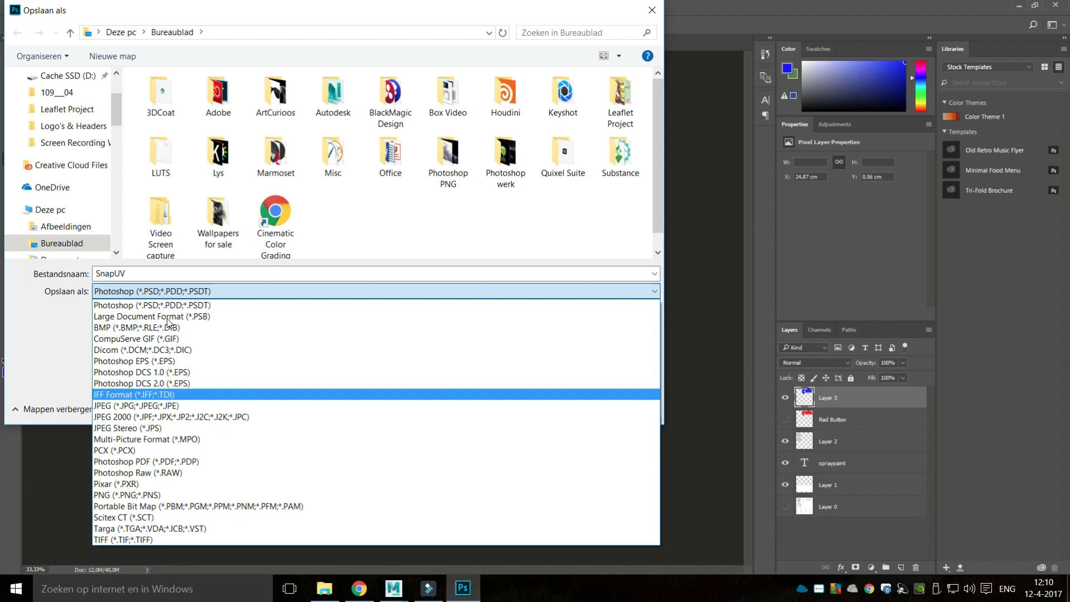
{"action": "left_click", "coordinate": [210, 406]}
{"action": "left_click_drag", "start_coordinate": [148, 274], "coordinate": [95, 277]}
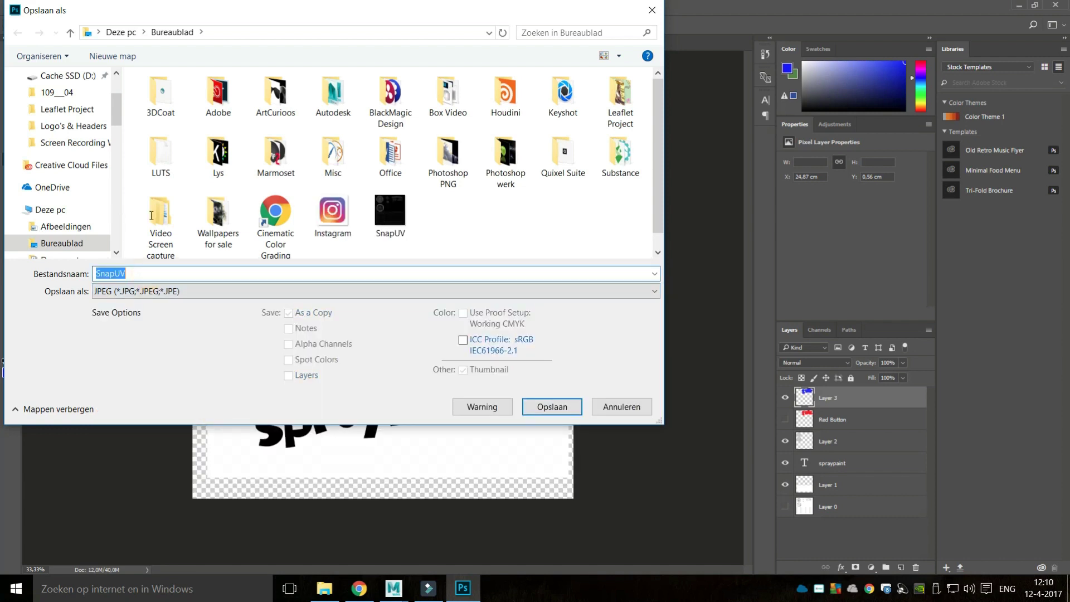
{"action": "type", "text": "BlueSprayCan"}
{"action": "left_click", "coordinate": [552, 407]}
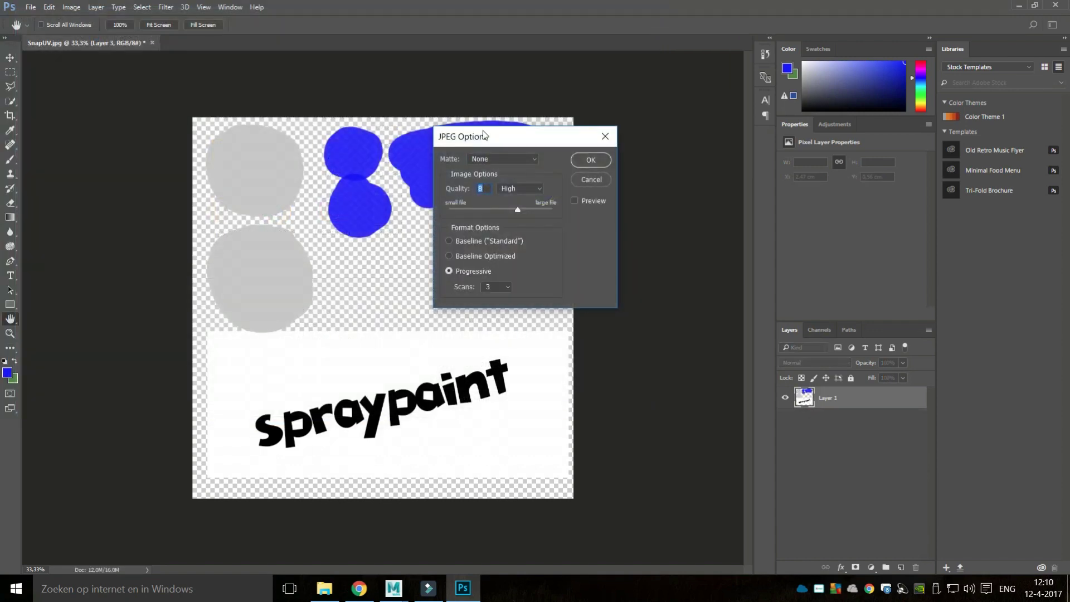
{"action": "left_click", "coordinate": [591, 160]}
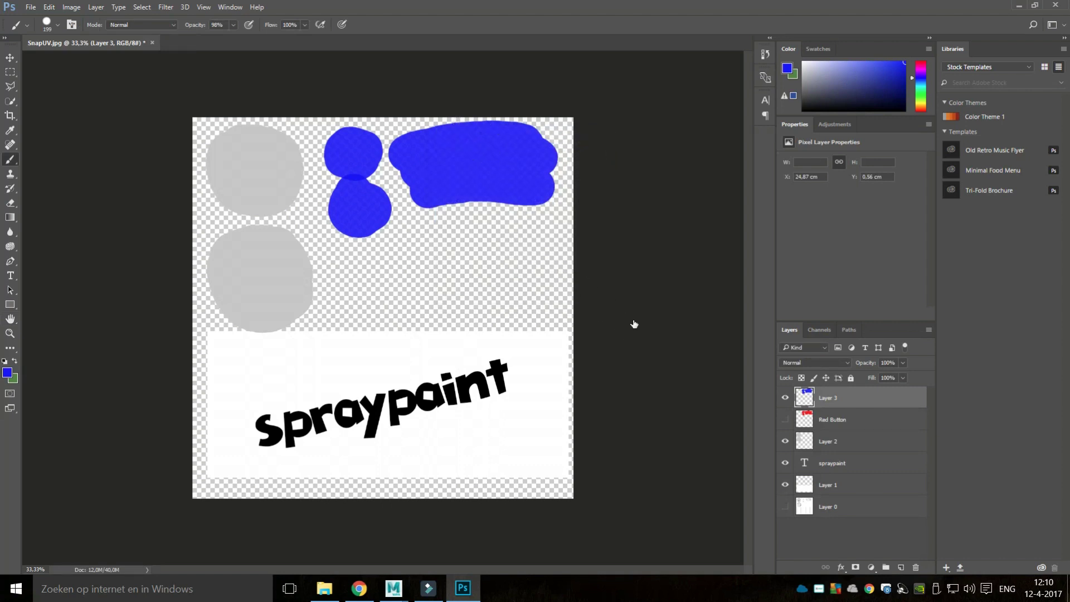
Hide Layer 3, show Red Button, and save this version to the desktop as a JPEG named Red Spraycan at quality 8.
{"action": "left_click", "coordinate": [785, 398]}
{"action": "left_click", "coordinate": [786, 419]}
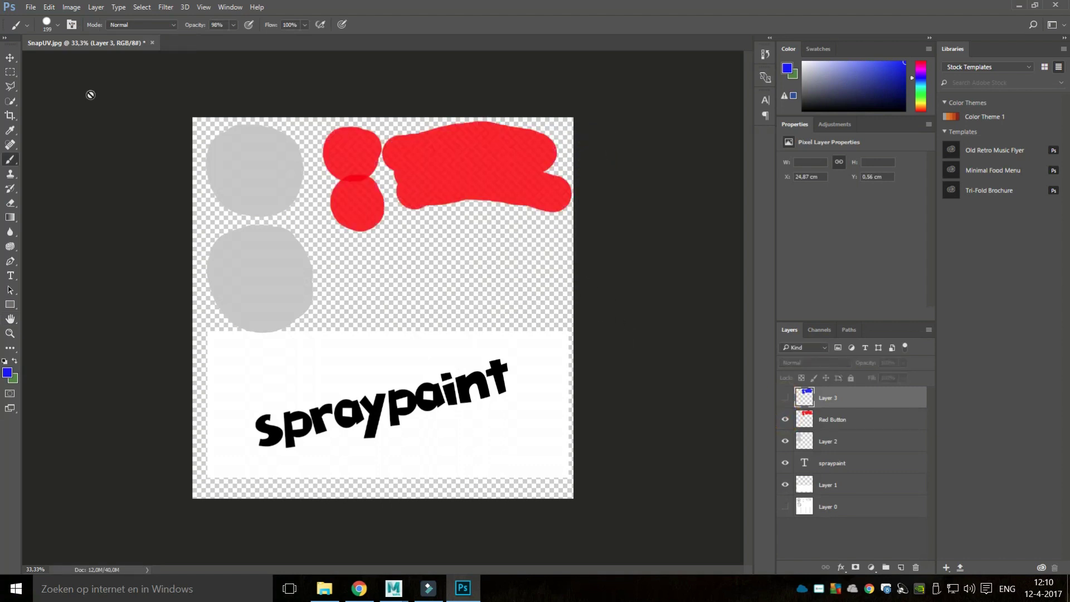
{"action": "left_click", "coordinate": [31, 7]}
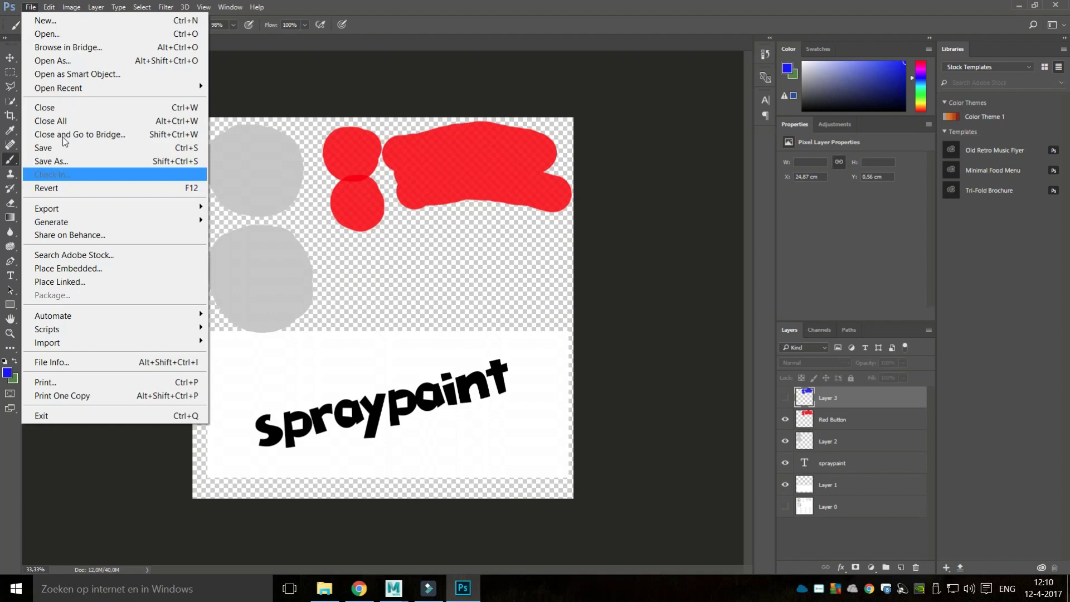
{"action": "left_click", "coordinate": [51, 161]}
{"action": "left_click", "coordinate": [168, 290]}
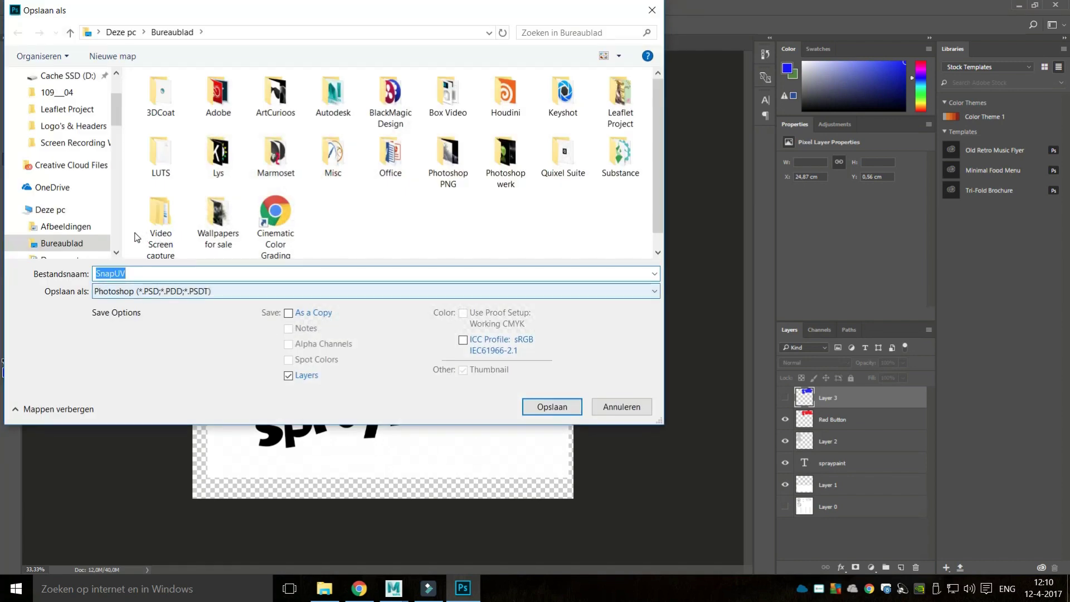
{"action": "left_click", "coordinate": [191, 406]}
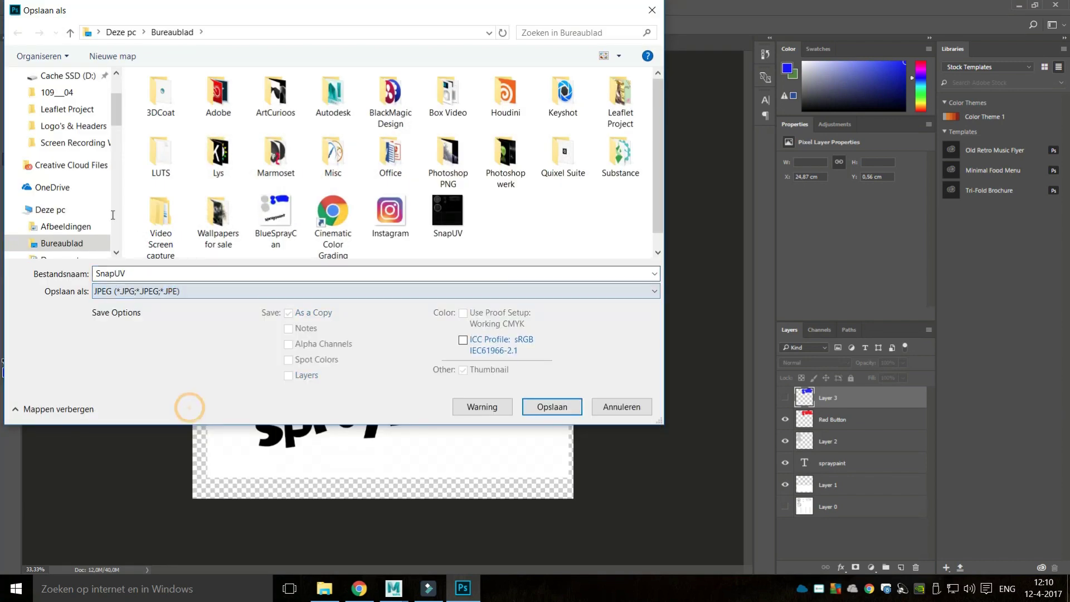
{"action": "double_click", "coordinate": [140, 271]}
{"action": "type", "text": "Red "}
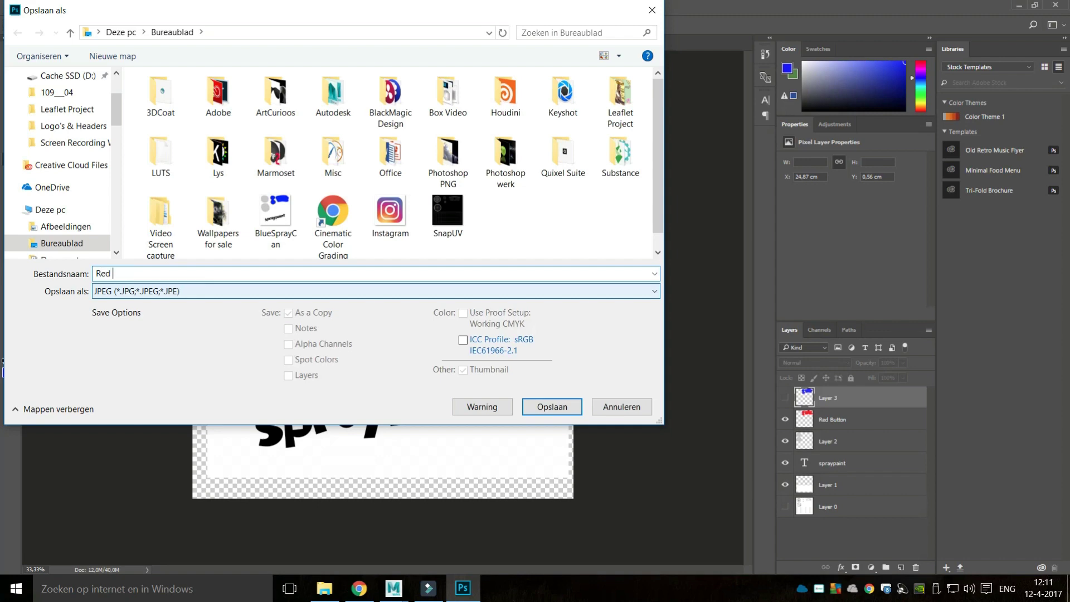
{"action": "type", "text": "Spraycan"}
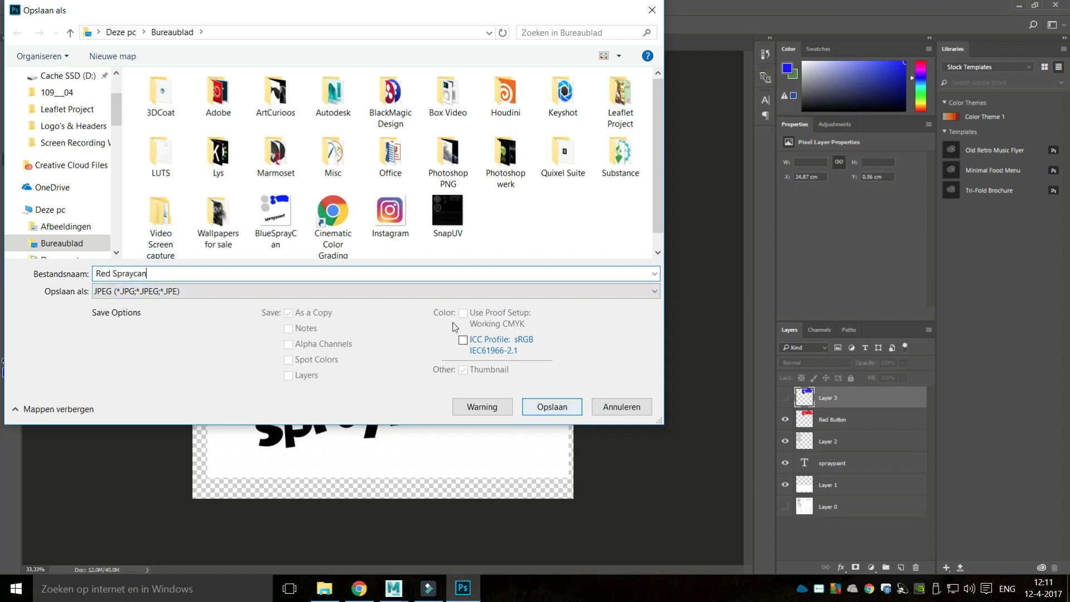
{"action": "key", "text": "Return"}
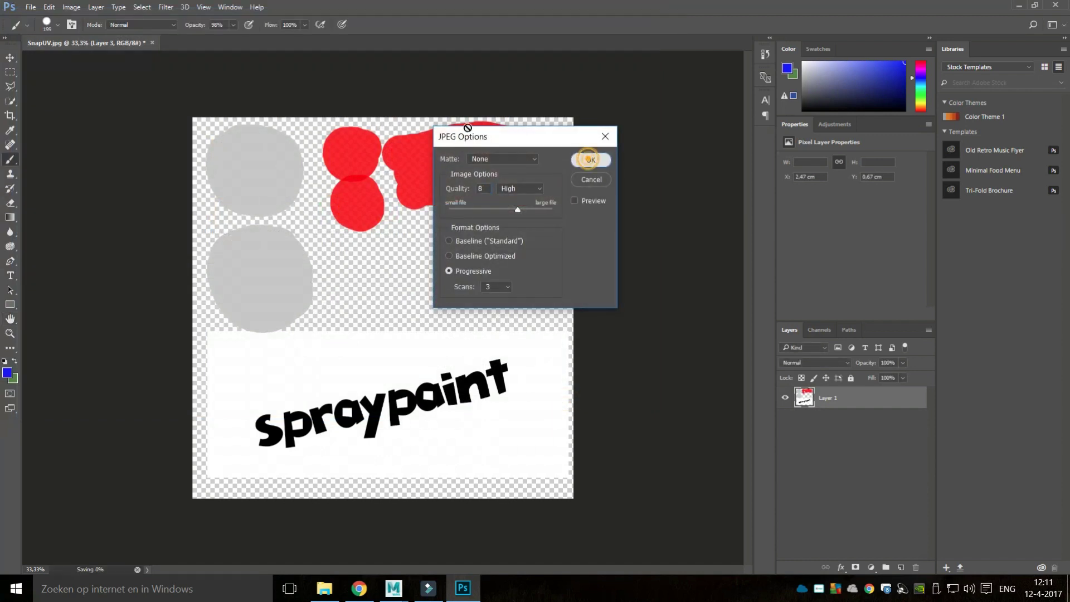
{"action": "left_click", "coordinate": [591, 160]}
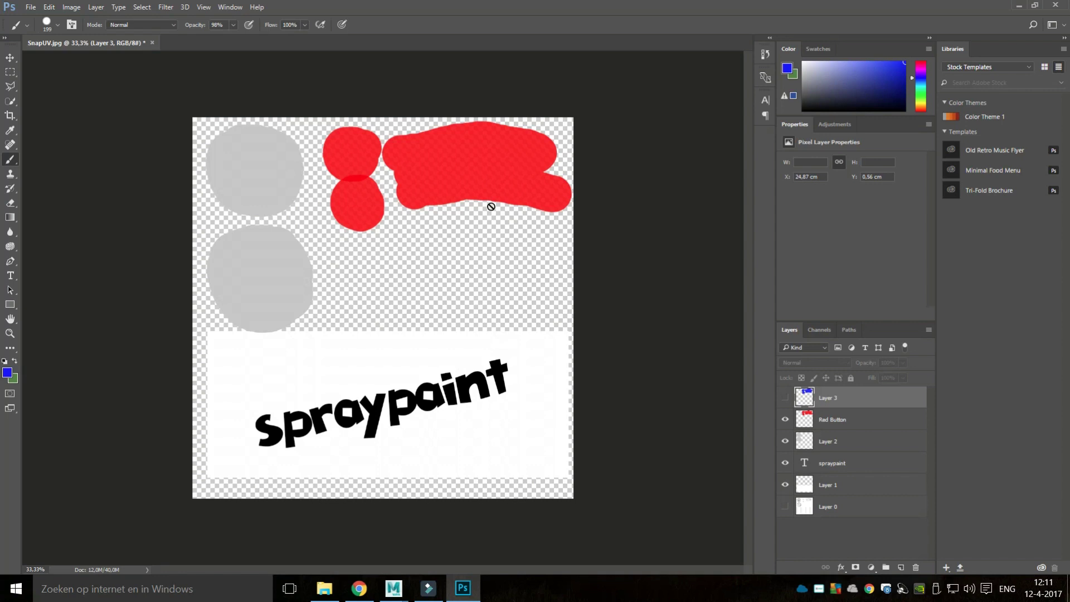
Switch to Maya, return the spray can from component selection to object mode, deselect it, and close the UV Editor.
{"action": "key", "text": "alt+Tab"}
{"action": "key", "text": "alt+Tab"}
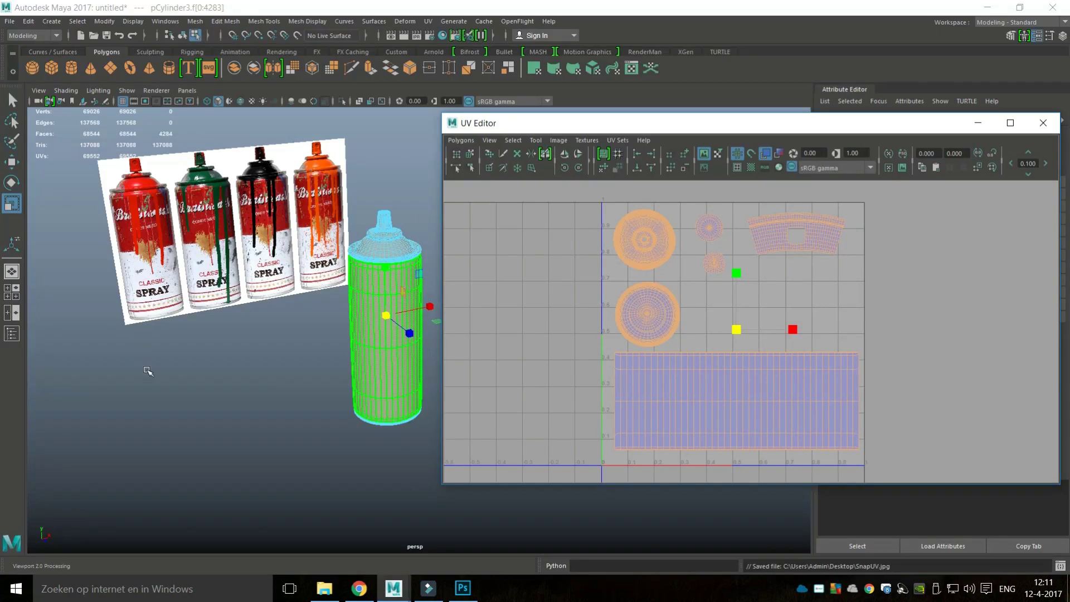
{"action": "left_click", "coordinate": [251, 468]}
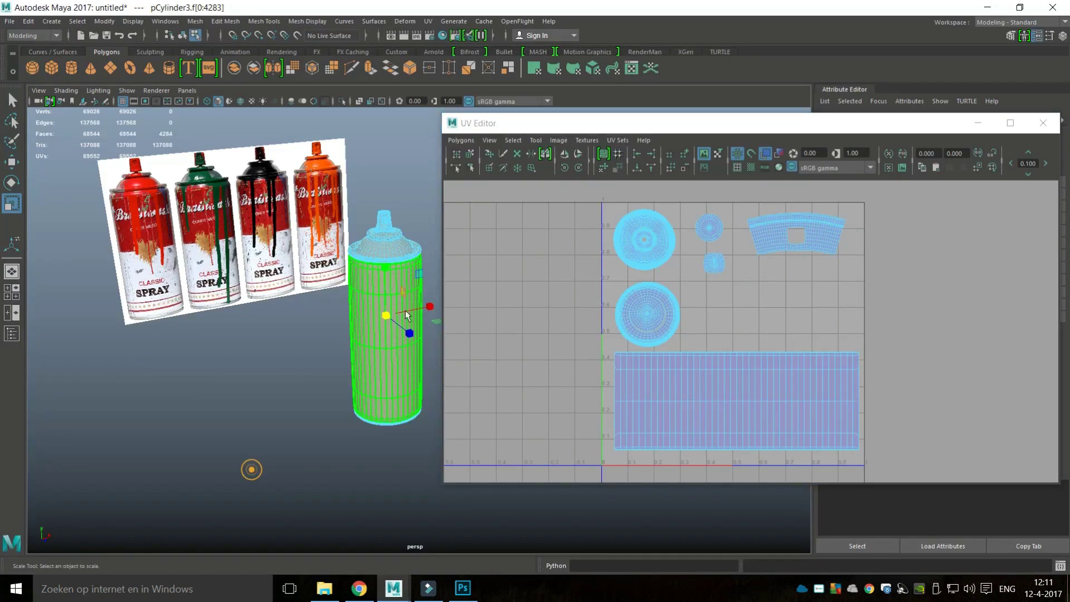
{"action": "left_click", "coordinate": [973, 121]}
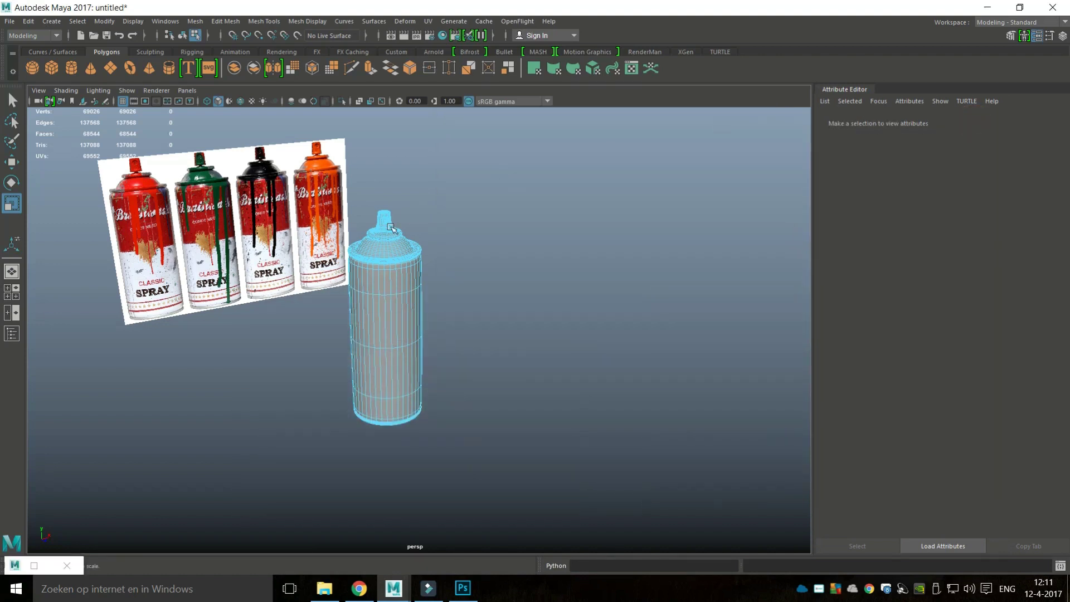
{"action": "right_click", "coordinate": [399, 300]}
{"action": "left_click", "coordinate": [479, 256]}
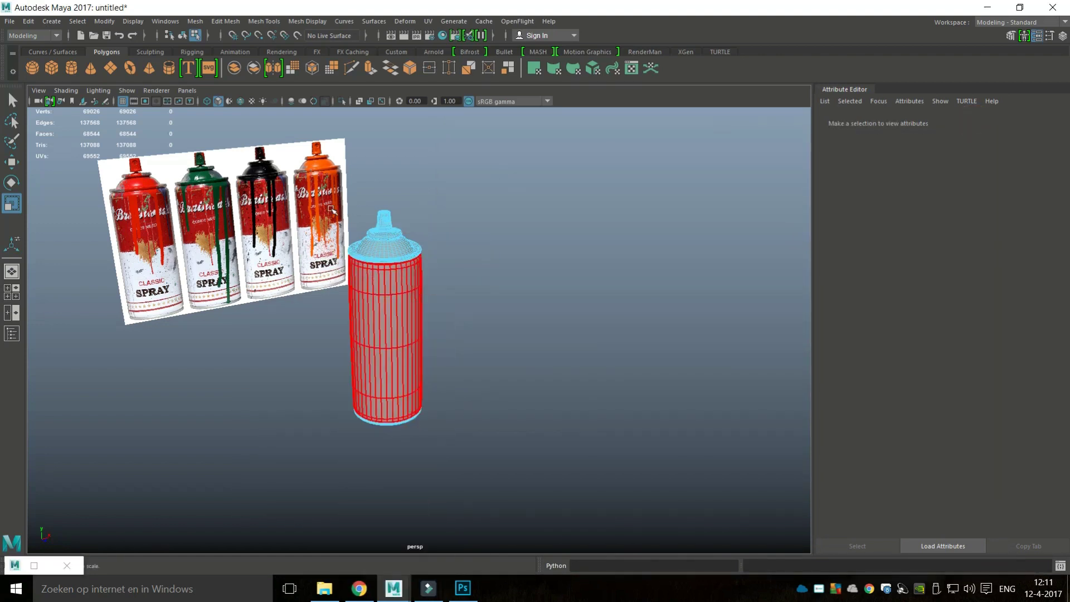
{"action": "right_click", "coordinate": [410, 258]}
{"action": "left_click", "coordinate": [466, 242]}
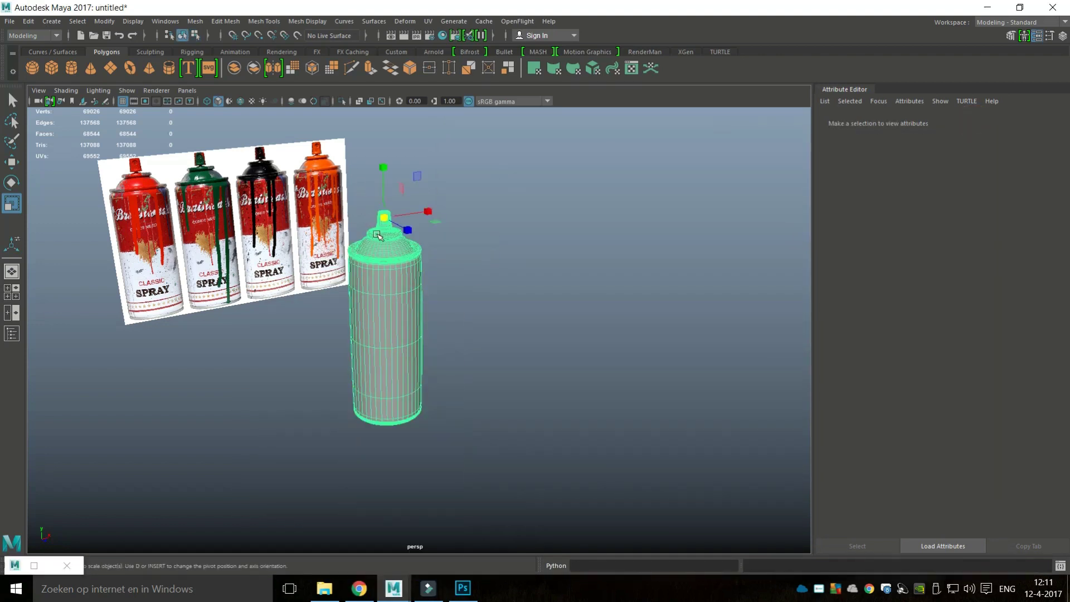
{"action": "left_click", "coordinate": [460, 300]}
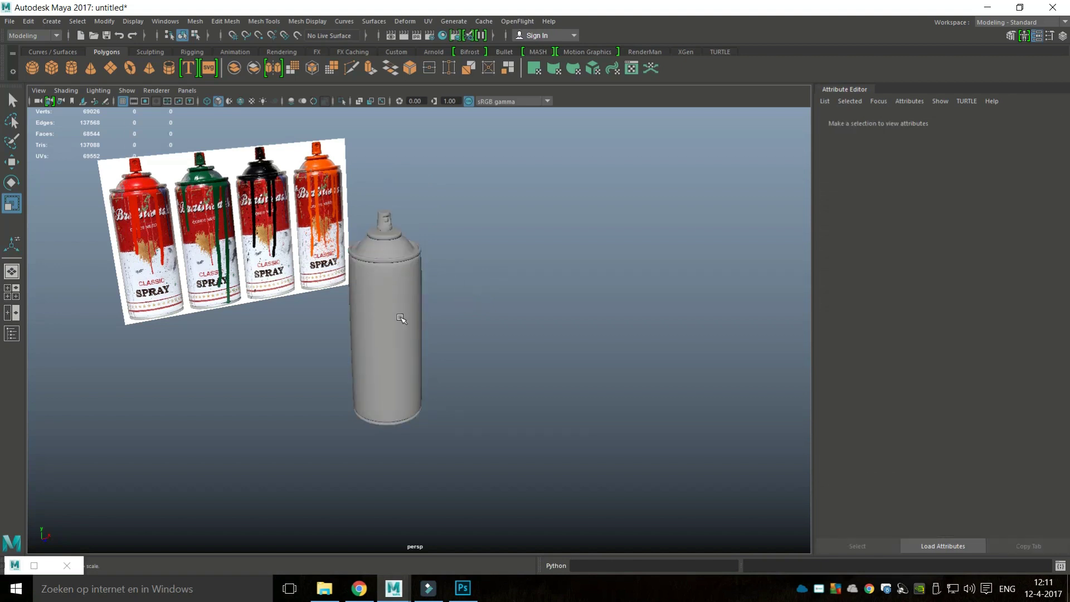
{"action": "left_click", "coordinate": [65, 565]}
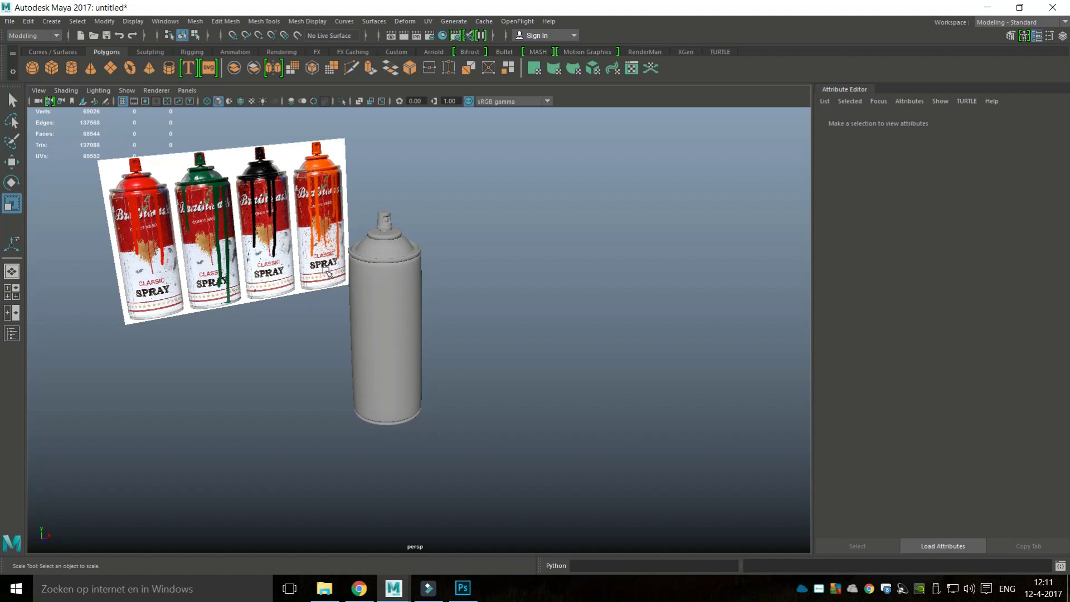
Assign a new Blinn material to the spray can model.
{"action": "left_click", "coordinate": [405, 335]}
{"action": "right_click", "coordinate": [395, 308]}
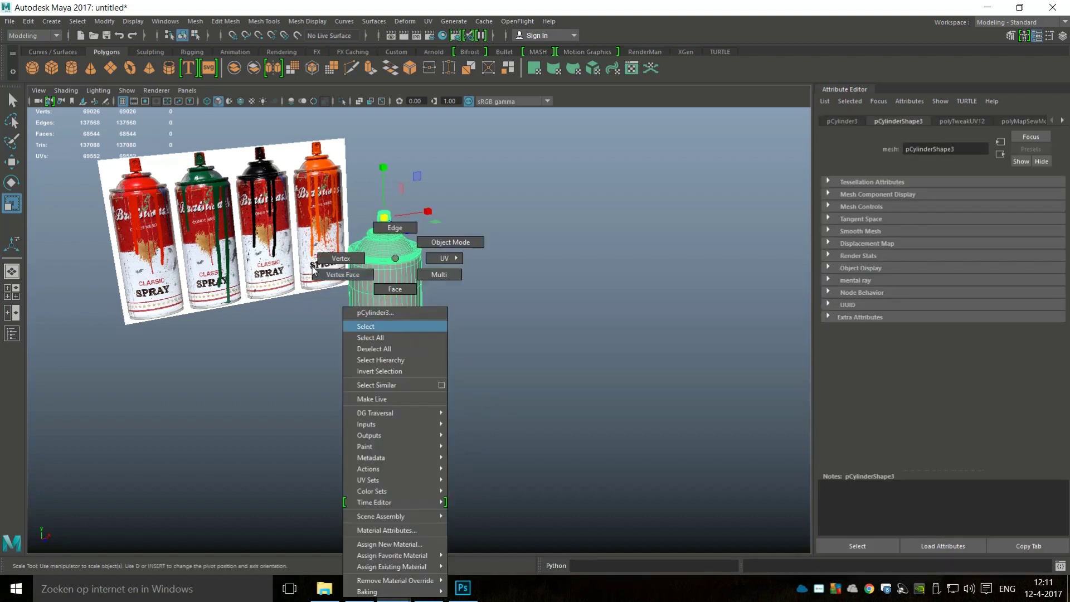
{"action": "left_click", "coordinate": [389, 544]}
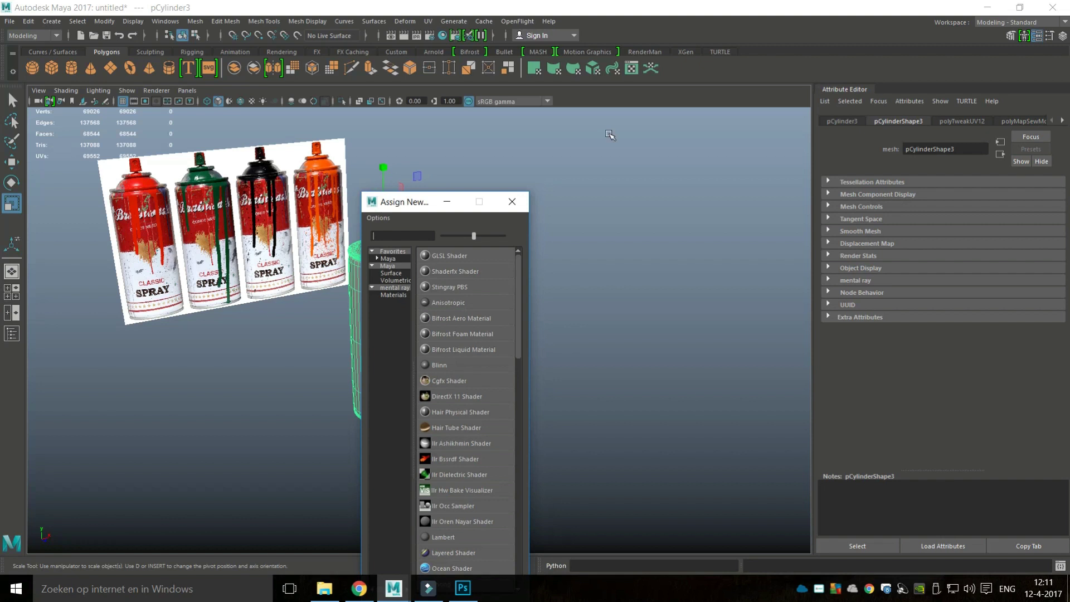
{"action": "type", "text": "bli"}
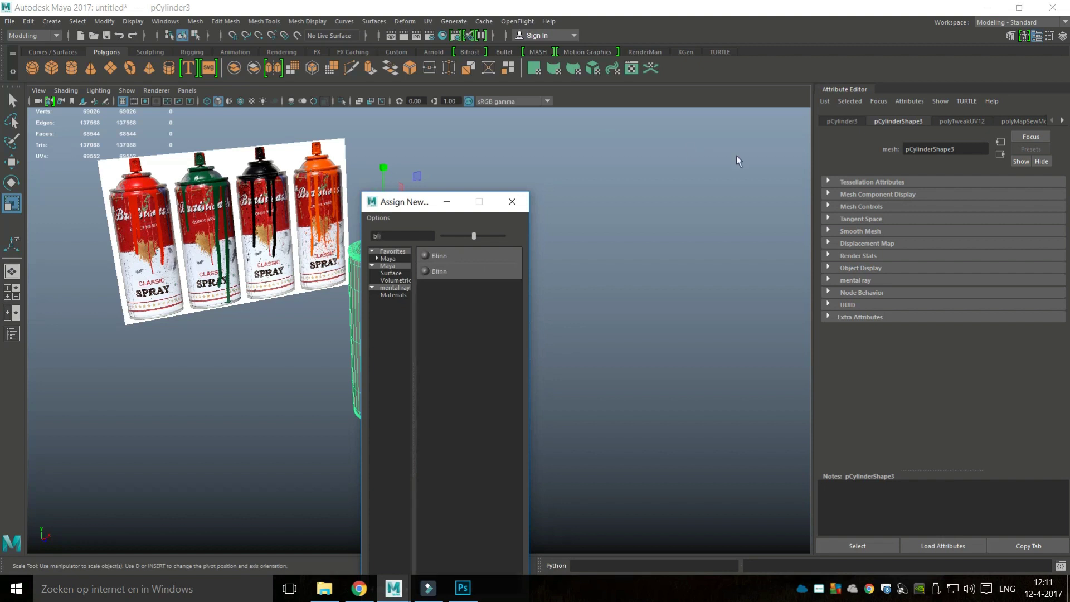
{"action": "key", "text": "Return"}
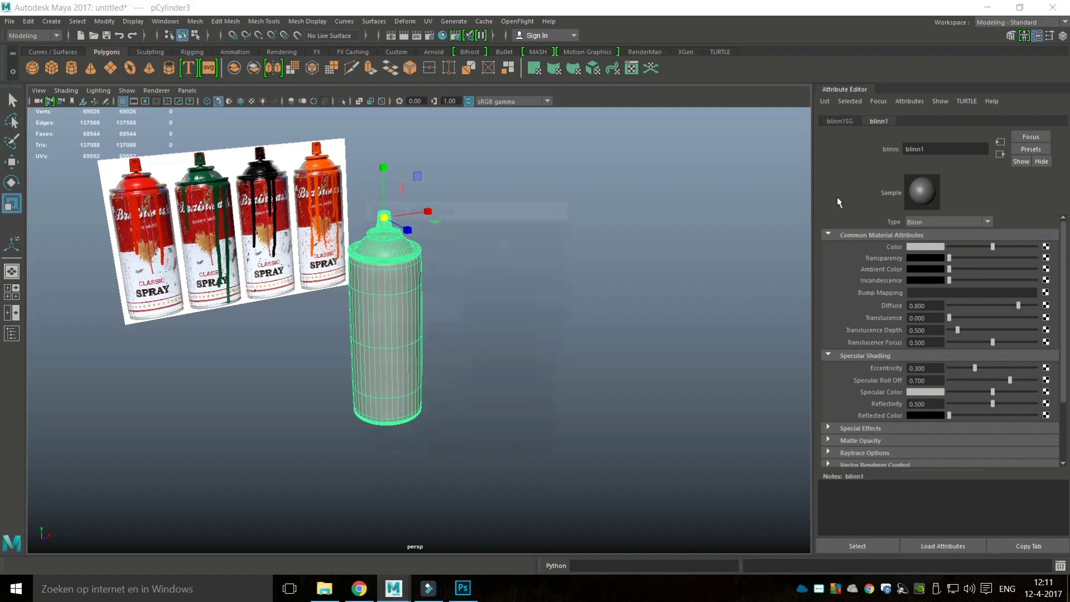
Connect a File texture to the Blinn material's color and load BlueSprayCan.jpg from the desktop.
{"action": "left_click", "coordinate": [1046, 246]}
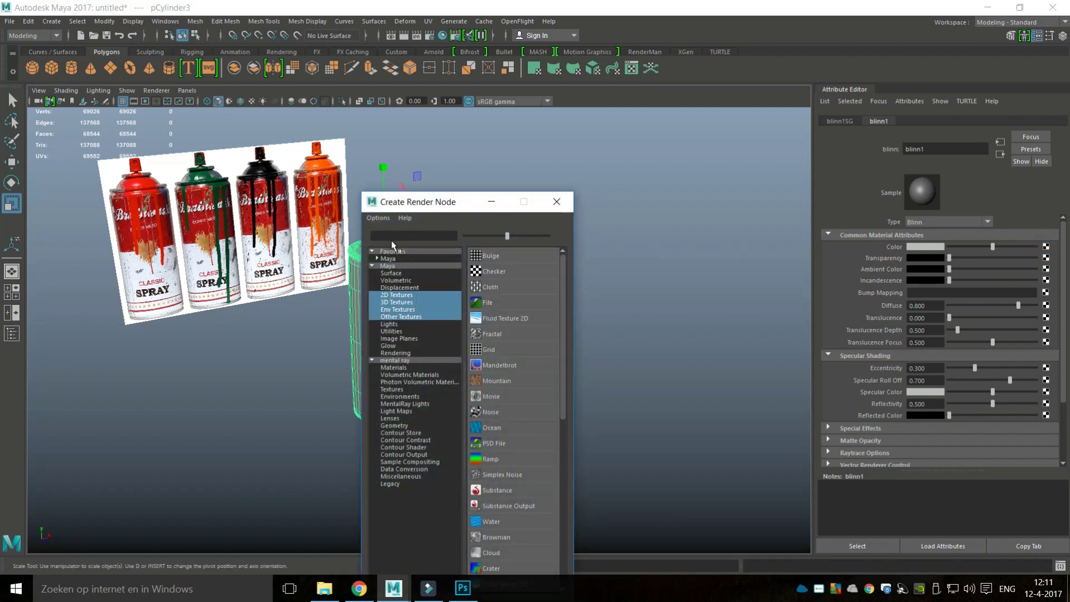
{"action": "left_click", "coordinate": [488, 302]}
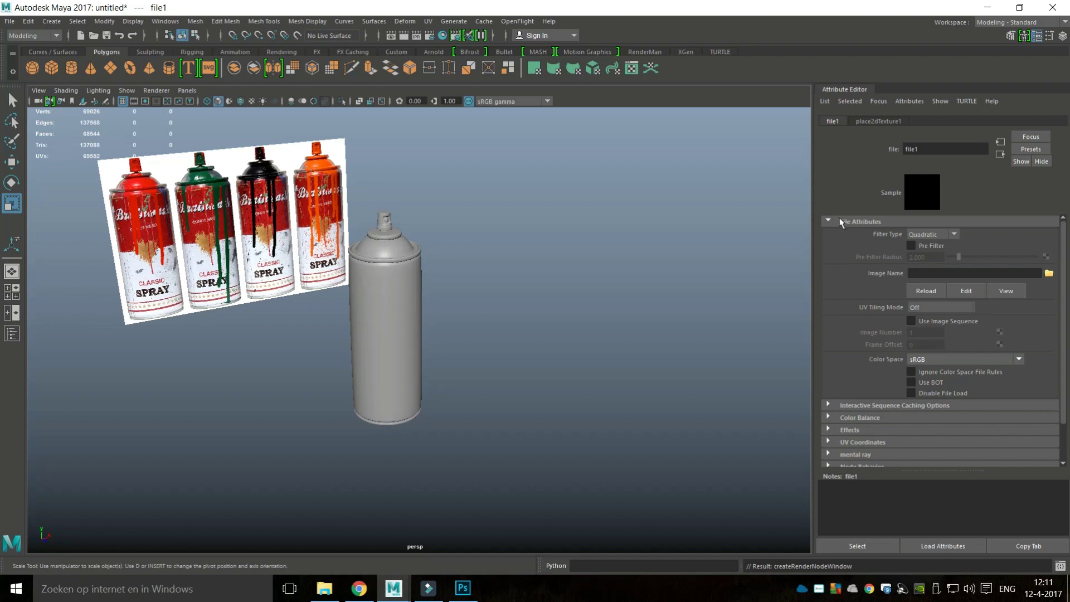
{"action": "left_click", "coordinate": [1049, 273]}
{"action": "left_click", "coordinate": [146, 177]}
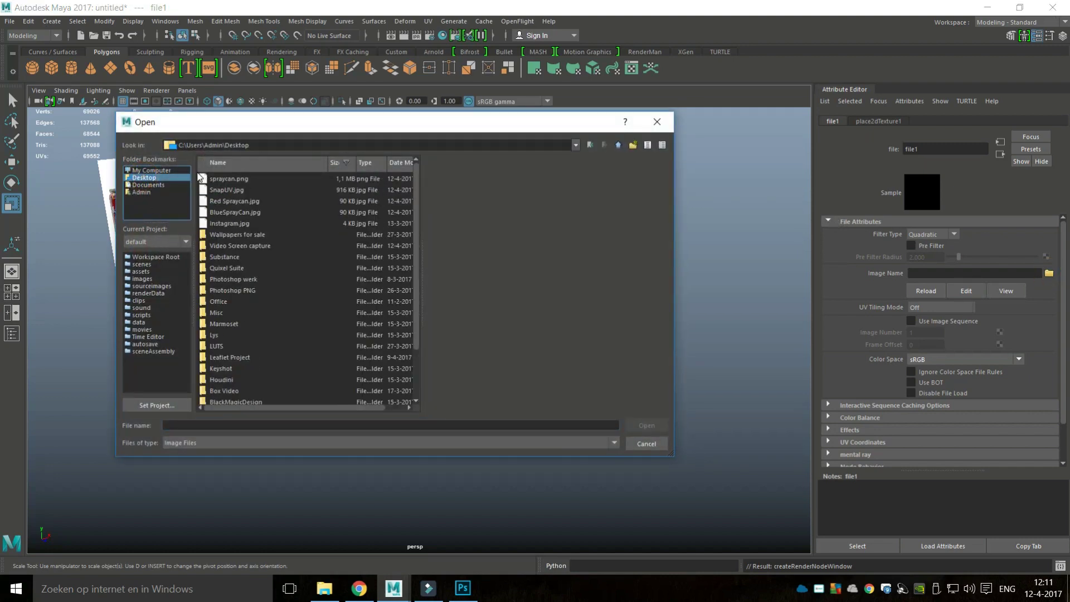
{"action": "left_click", "coordinate": [235, 213]}
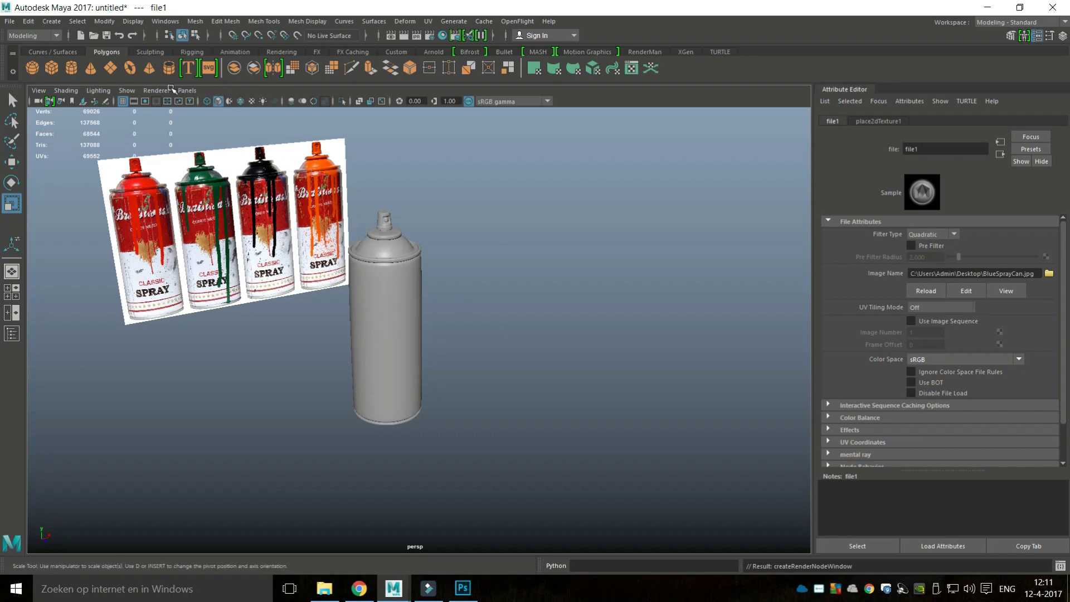
Turn on textured display in the viewport and inspect the blue texture on the can up close.
{"action": "key", "text": "6"}
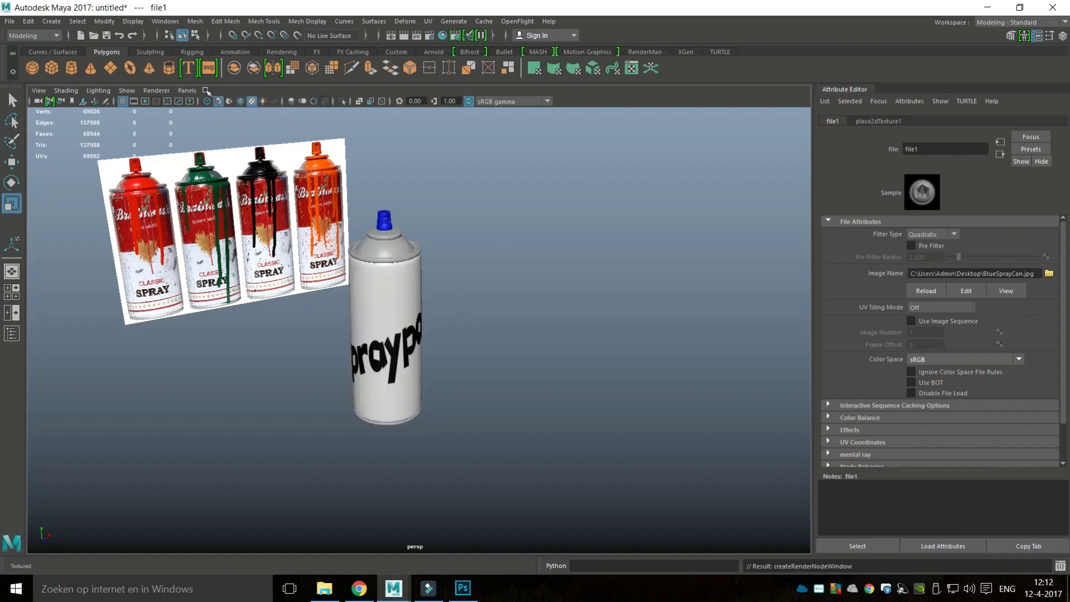
{"action": "scroll", "coordinate": [459, 332], "scroll_direction": "up", "scroll_amount": 5}
{"action": "mouse_move", "coordinate": [409, 347]}
{"action": "left_mouse_down", "text": "alt"}
{"action": "mouse_move", "coordinate": [451, 324]}
{"action": "mouse_move", "coordinate": [277, 337]}
{"action": "mouse_move", "coordinate": [397, 362]}
{"action": "mouse_move", "coordinate": [351, 214]}
{"action": "mouse_move", "coordinate": [514, 406]}
{"action": "mouse_move", "coordinate": [409, 295]}
{"action": "mouse_move", "coordinate": [318, 316]}
{"action": "mouse_move", "coordinate": [408, 330]}
{"action": "mouse_move", "coordinate": [341, 321]}
{"action": "mouse_move", "coordinate": [367, 333]}
{"action": "left_mouse_up", "text": "alt"}
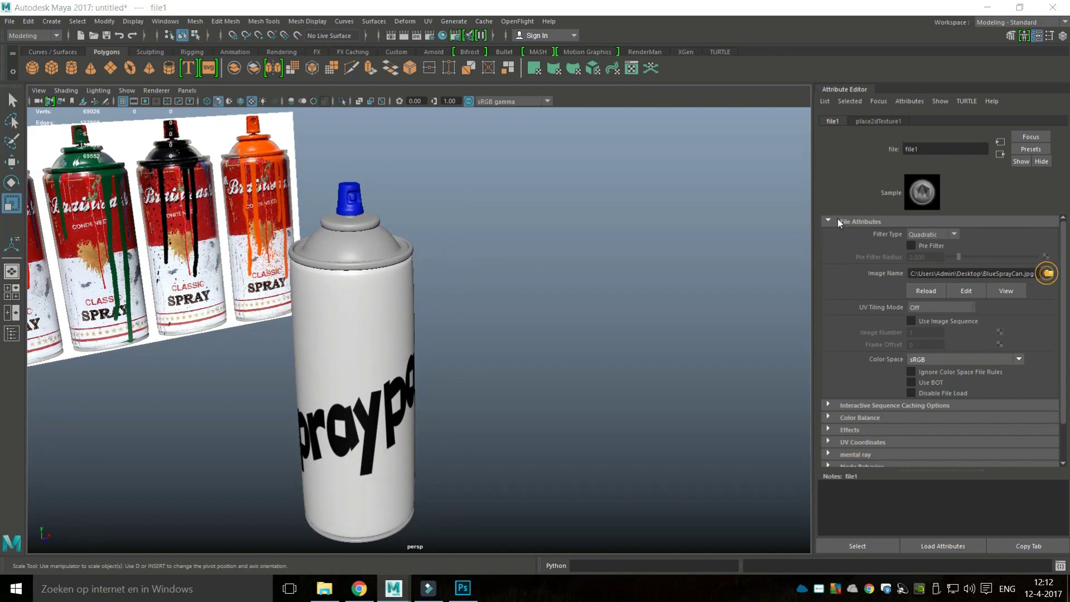
Replace the file texture's image with Red Spraycan.jpg from the desktop and view the whole can.
{"action": "left_click", "coordinate": [1049, 273]}
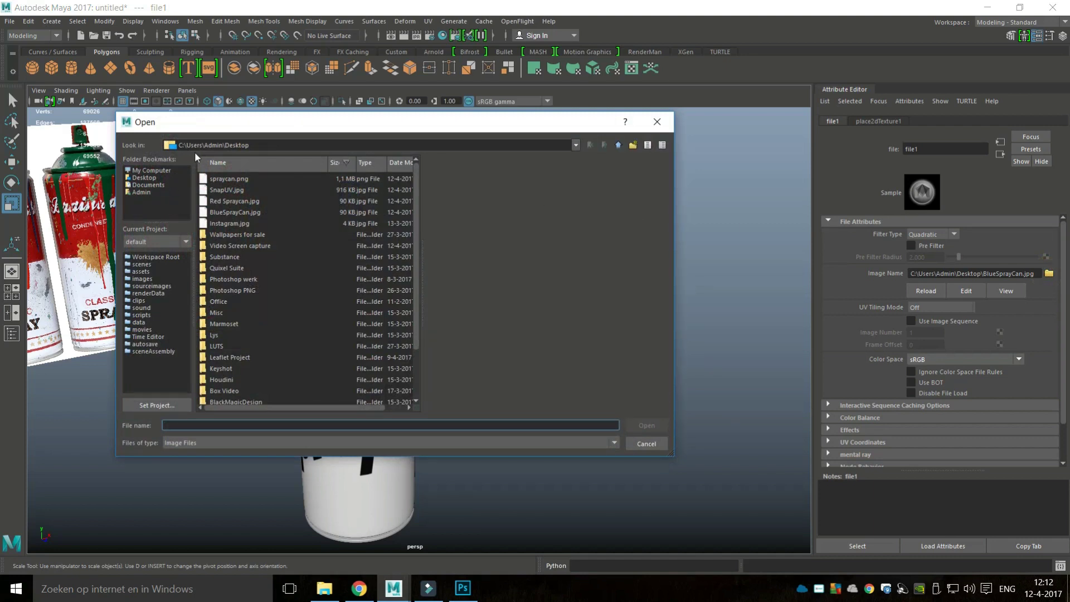
{"action": "left_click", "coordinate": [234, 201]}
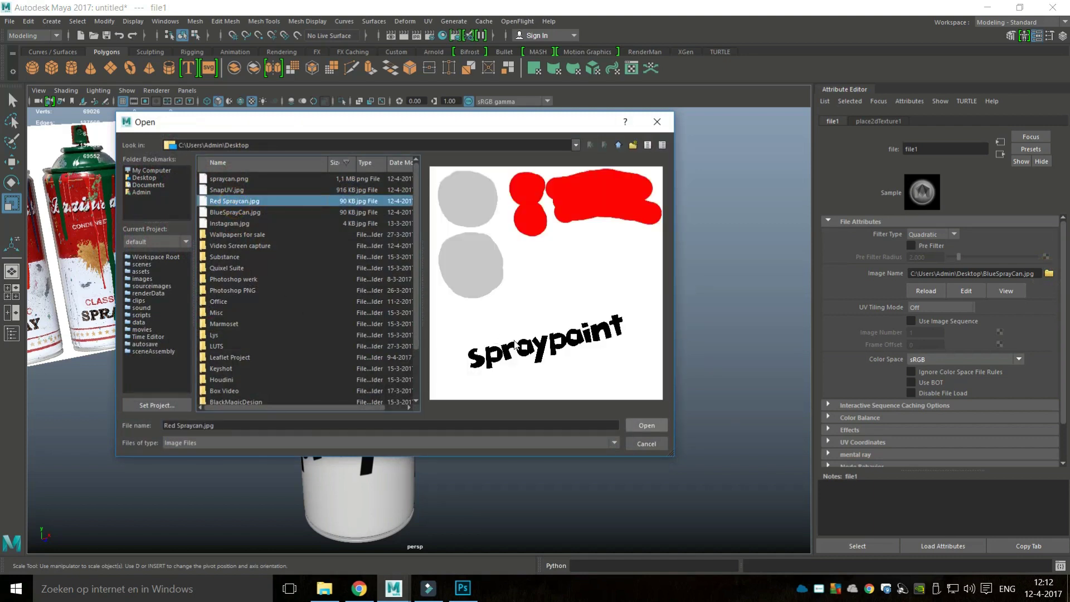
{"action": "left_click", "coordinate": [638, 424]}
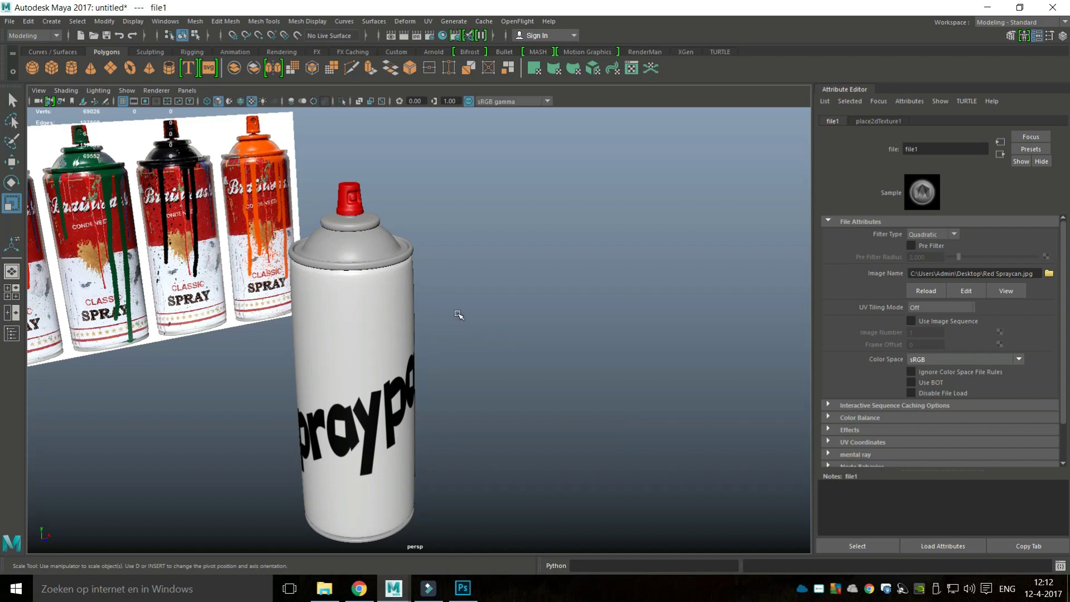
{"action": "scroll", "coordinate": [452, 319], "scroll_direction": "down", "scroll_amount": 5}
{"action": "scroll", "coordinate": [449, 318], "scroll_direction": "up", "scroll_amount": 2}
{"action": "left_click_drag", "start_coordinate": [413, 332], "coordinate": [448, 369]}
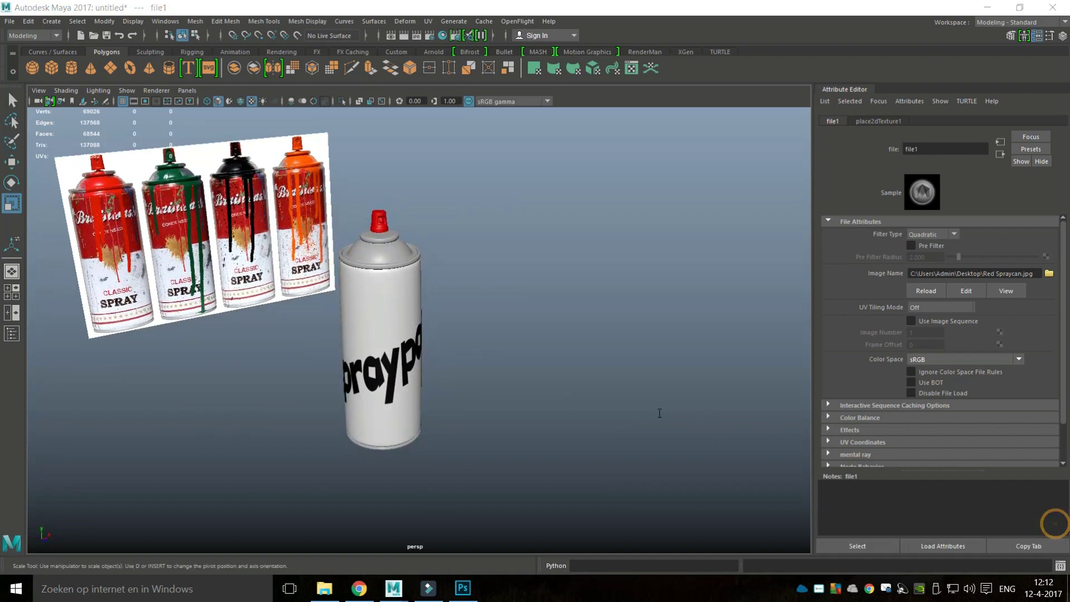